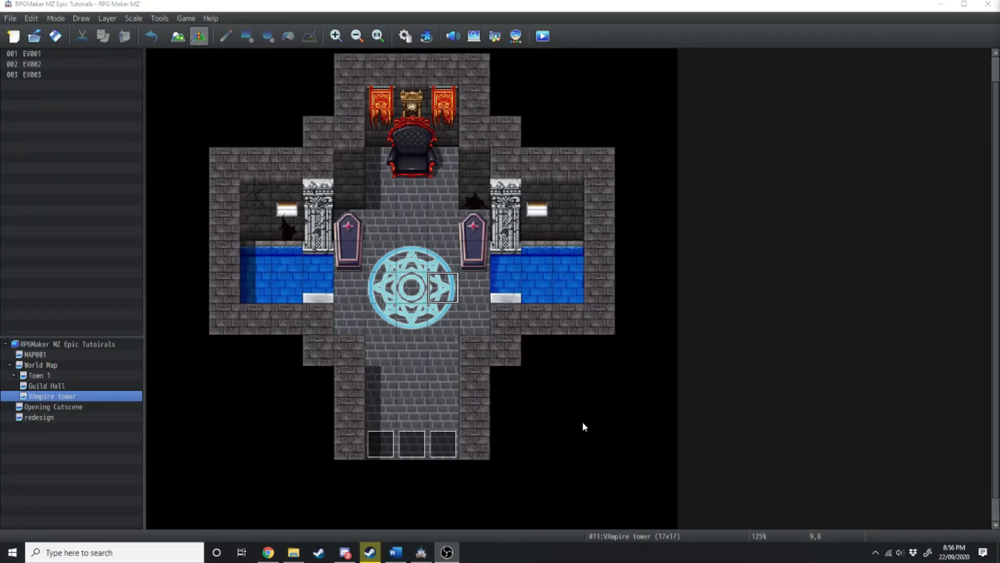
Create an event named Man on the throne tile with a hooded character as its image.
left_click(544, 411)
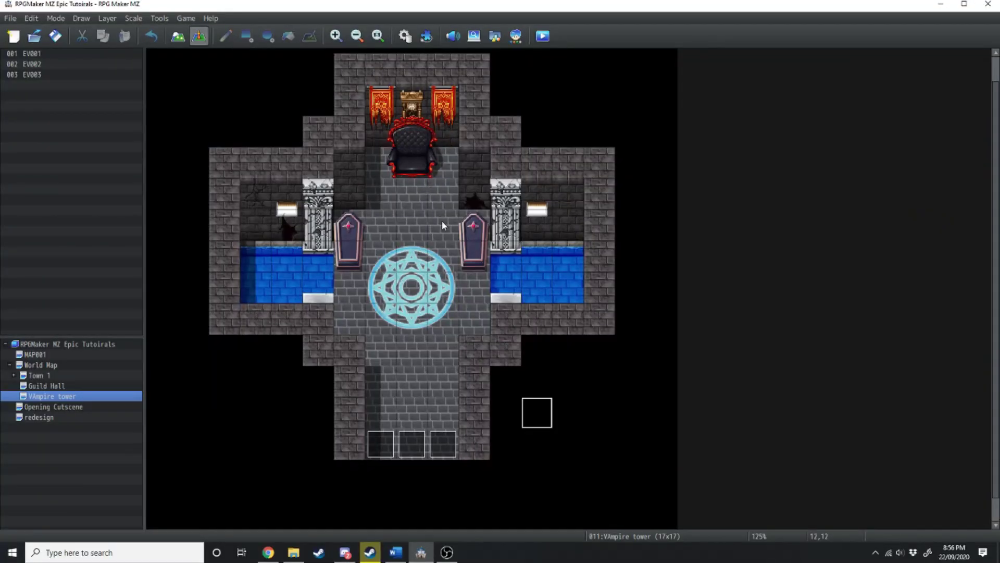
double_click(411, 182)
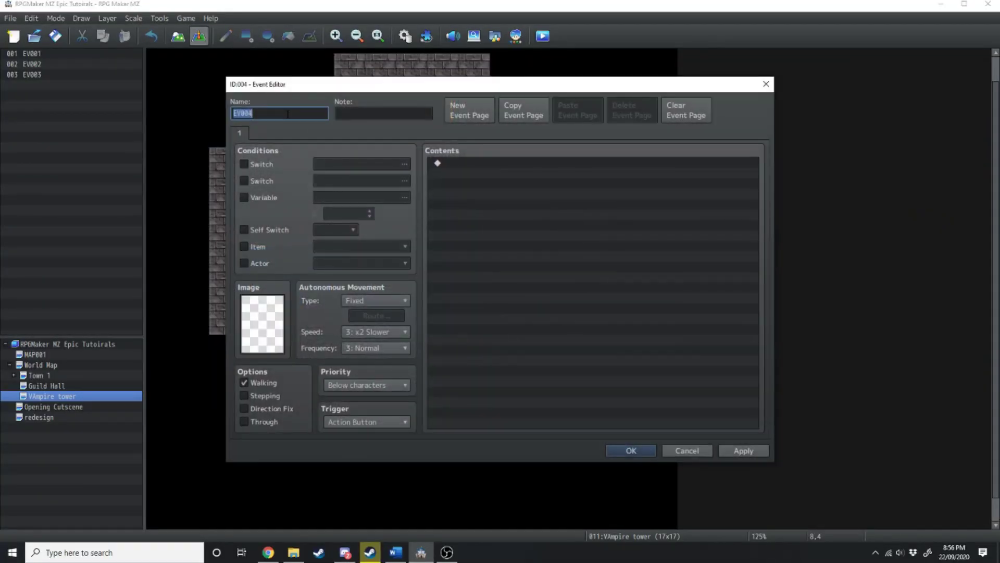
double_click(279, 319)
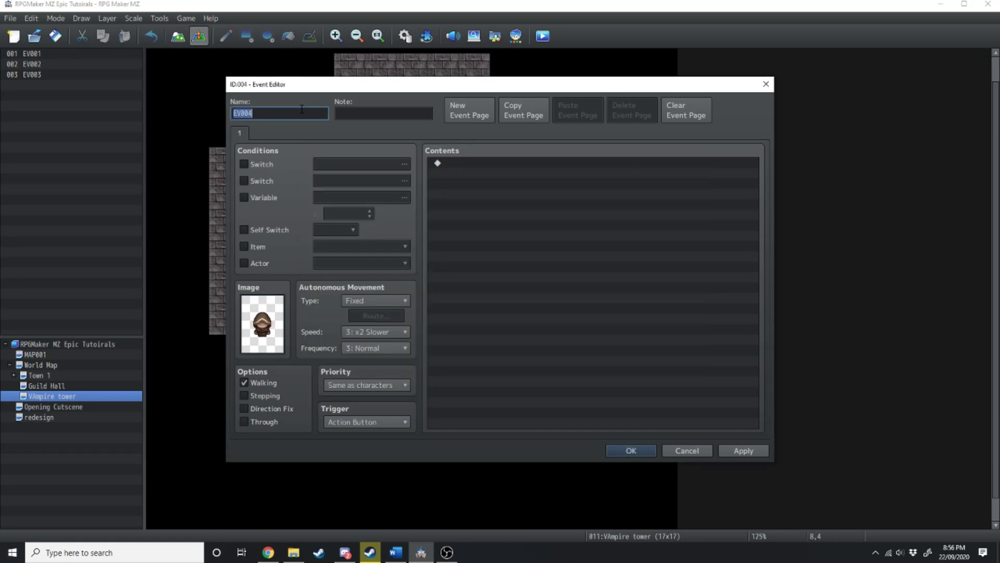
type("Man")
key("Return")
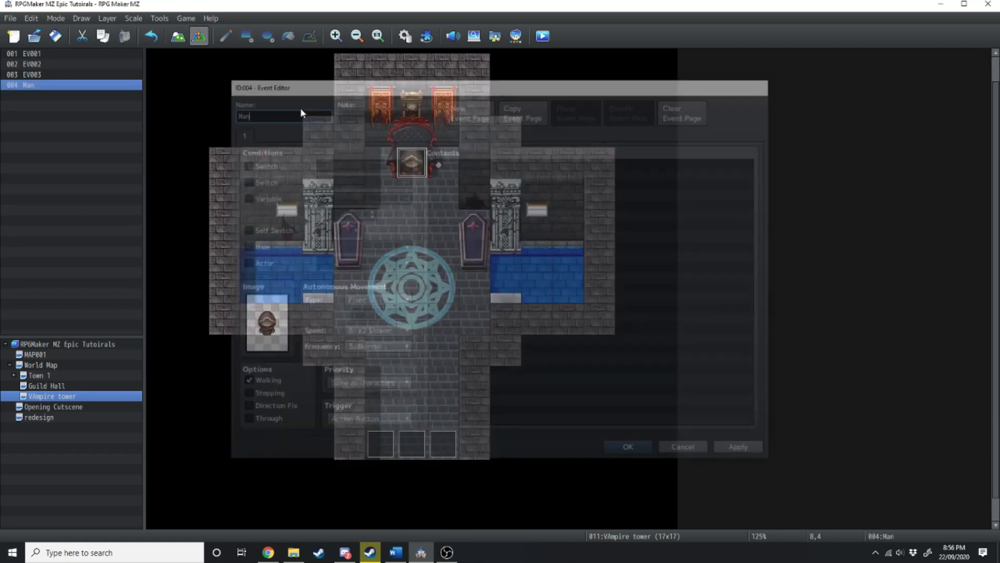
Create an event named Magus in the lower corridor with a dark-haired character as its image.
double_click(380, 376)
double_click(263, 323)
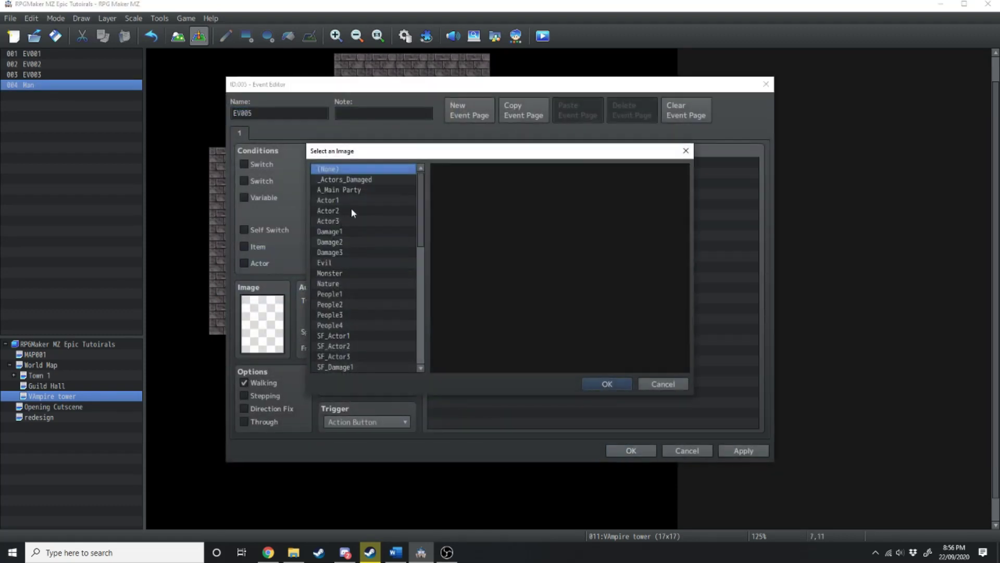
double_click(386, 263)
type("Magus")
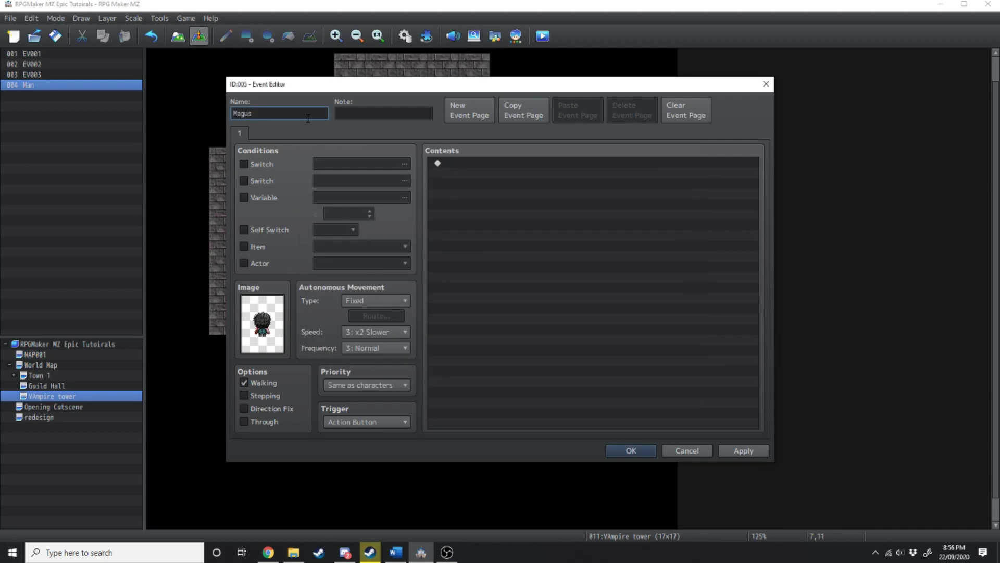
key("Return")
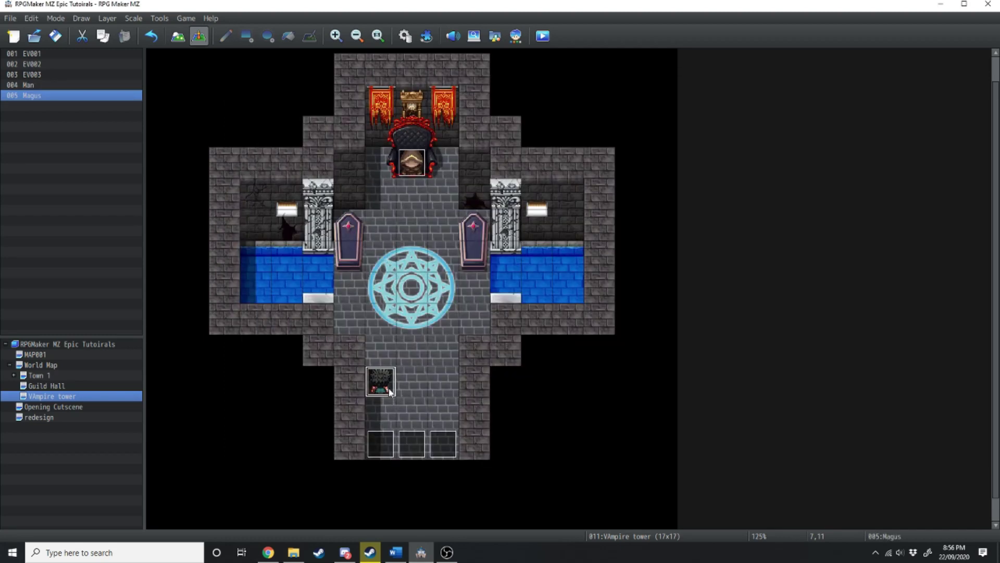
Open the Magus event for editing and set its trigger to Autorun.
double_click(383, 386)
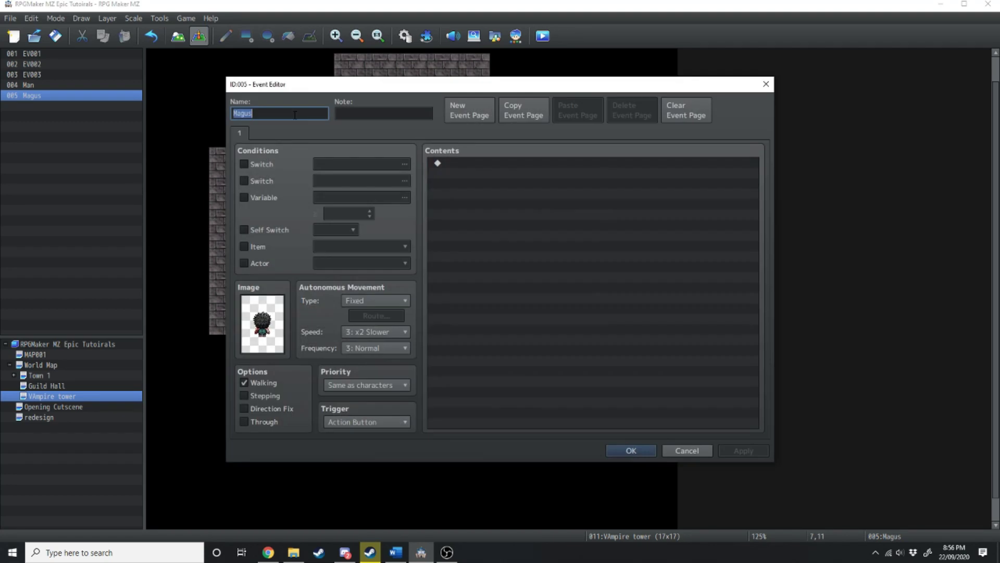
left_click_drag(375, 82, 629, 83)
left_click(754, 426)
left_click(730, 467)
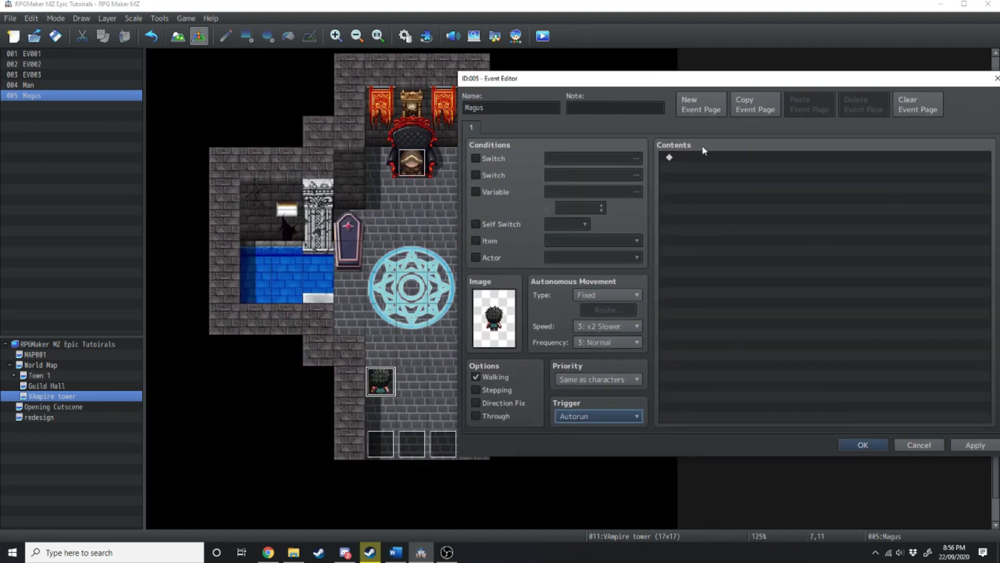
Add a Show Text command with the villain's Evil face reading "So you have come for your demise!".
double_click(707, 157)
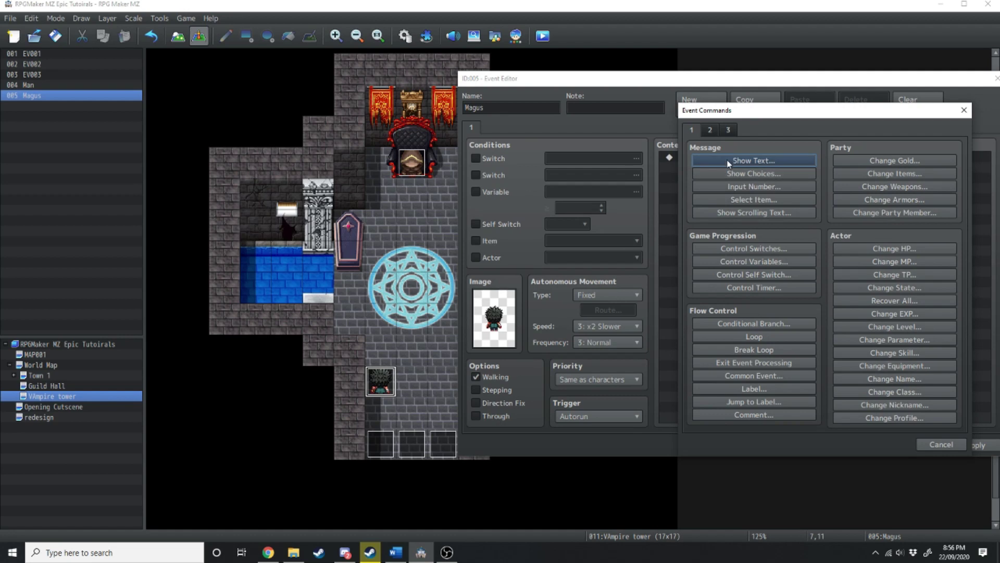
left_click(728, 163)
double_click(699, 266)
left_click(631, 230)
type("So you have come for yo")
left_click(897, 337)
Add a Show Text reply with Magus's face reading "We're never going to give in to the likes of you!".
double_click(698, 266)
left_click(647, 283)
key("Up")
key("Up")
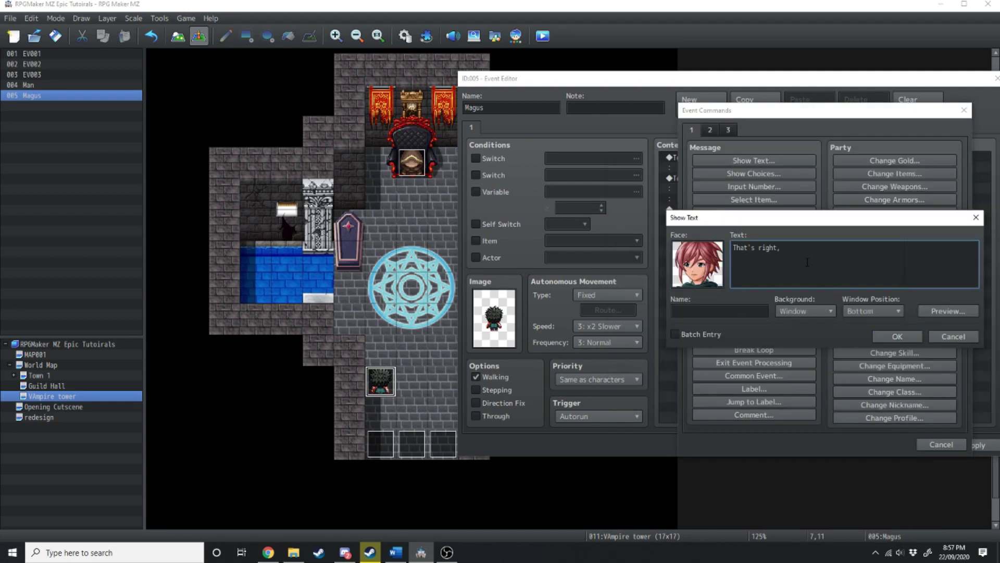
Add Asheula's line "That's right, we're going to stop your reign of terror once and for all!" and the villain's "I'd like to see you try!".
type("we're going to stop your reign")
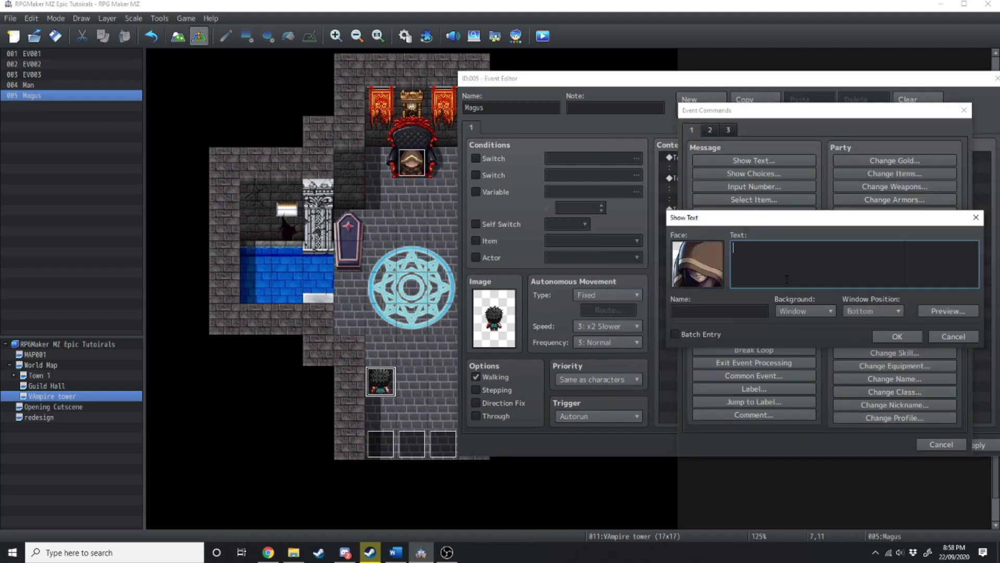
type("I'd li")
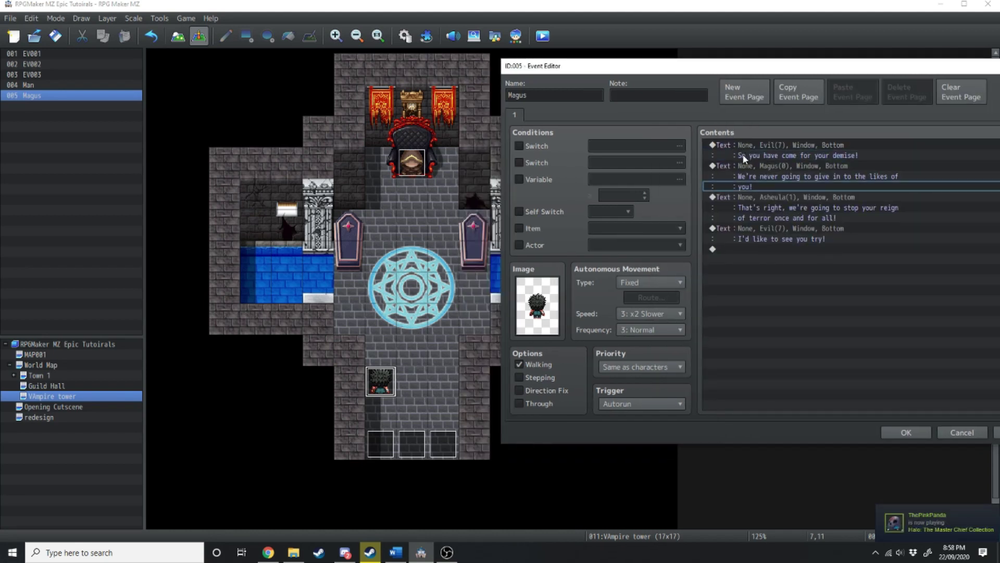
Insert movement routes moving Magus up three steps and the player up two before the first line, and Man down two after it.
left_click(740, 150)
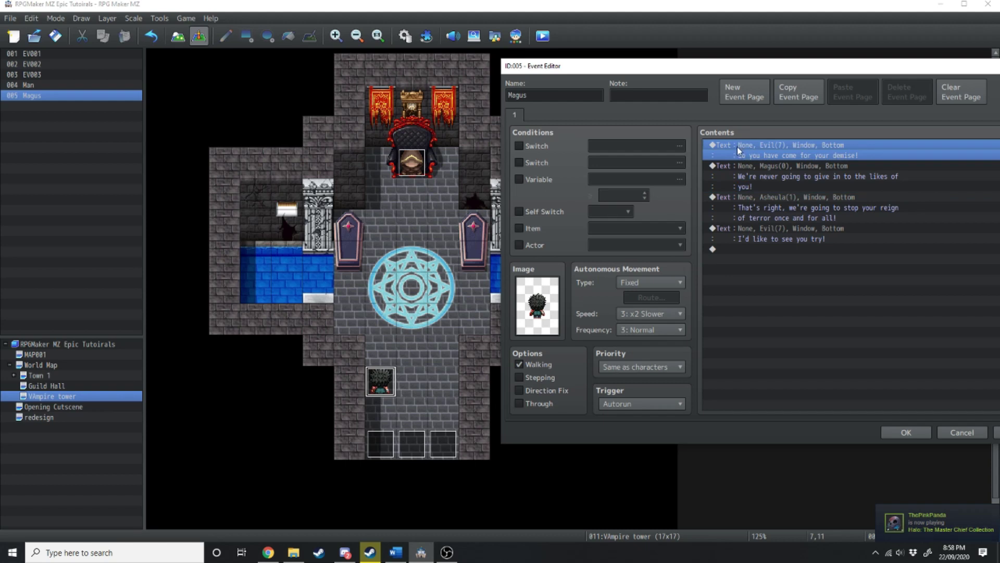
double_click(739, 149)
left_click(762, 202)
left_click(721, 216)
left_click(722, 216)
left_click(913, 387)
double_click(742, 176)
left_click(762, 202)
left_click(602, 162)
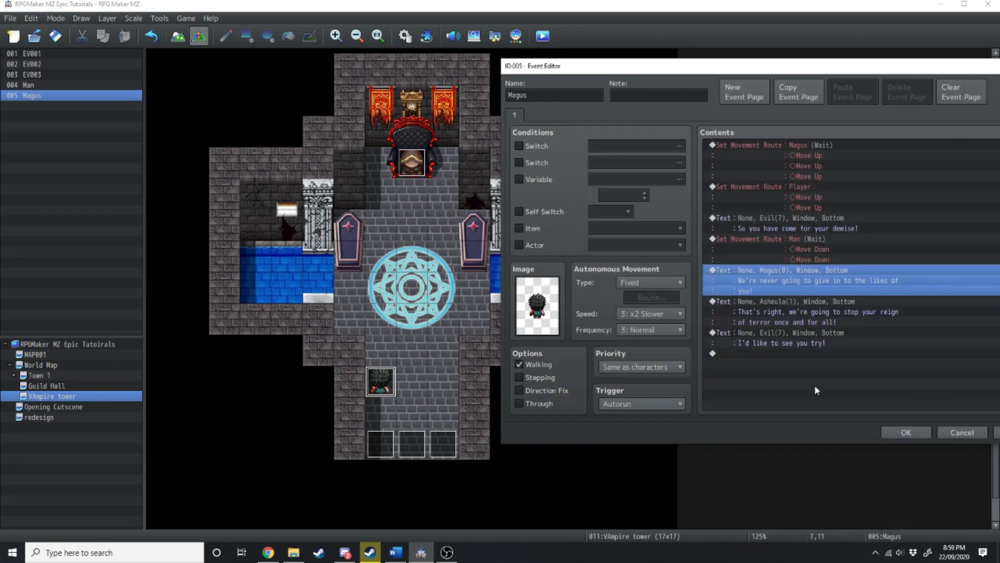
Look through the sounds offered by the Play SE and Play ME event commands without adding one.
double_click(815, 352)
left_click(928, 377)
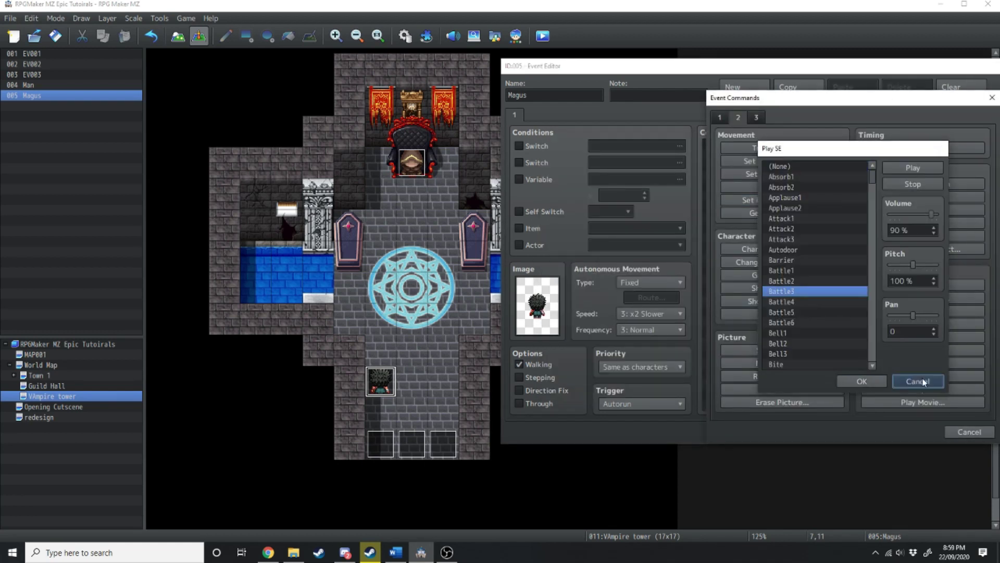
left_click(923, 382)
left_click(935, 364)
left_click(792, 292)
left_click(927, 381)
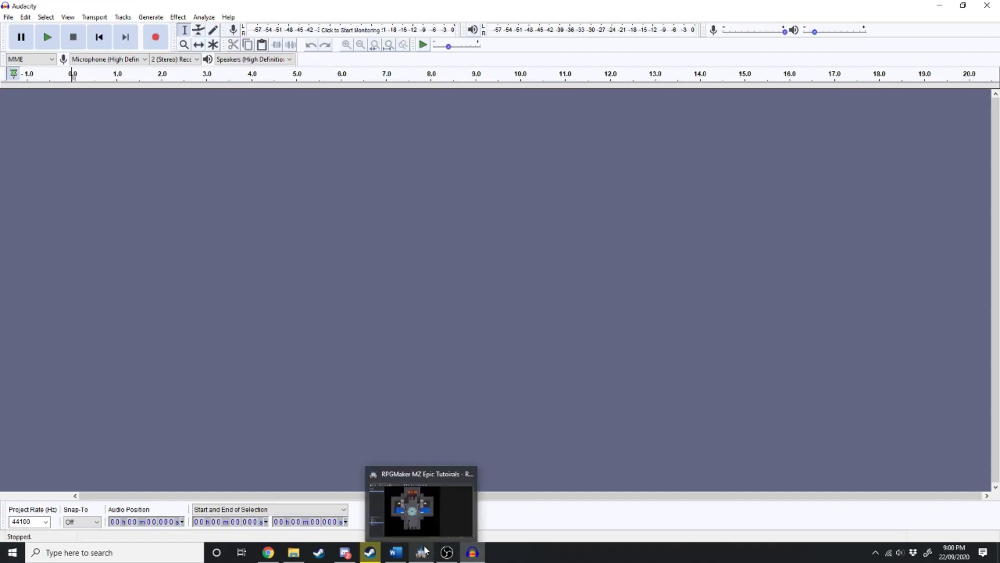
Switch to RPG Maker MZ and review the dialogue lines of the Magus event for voice recording.
left_click(425, 551)
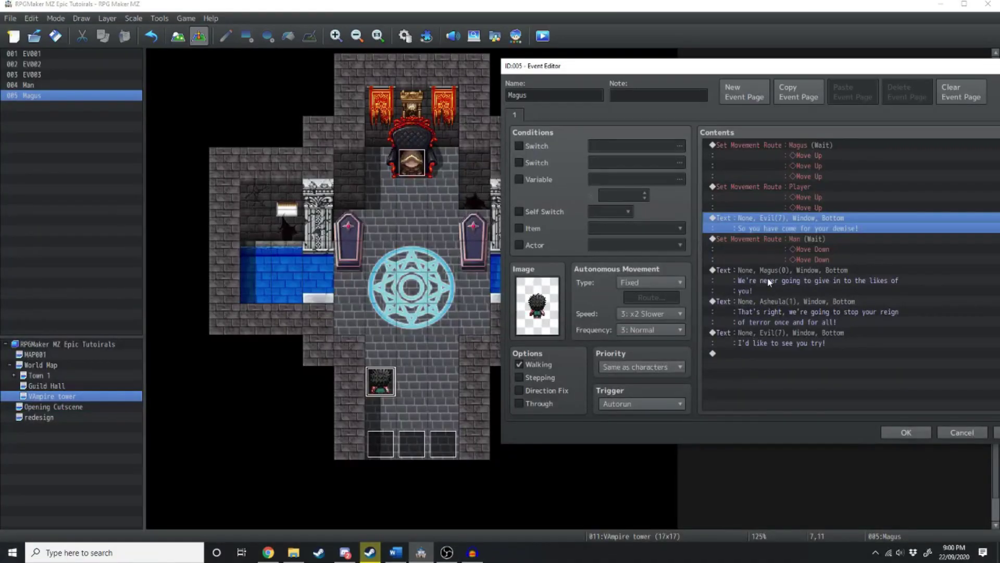
left_click(746, 270)
left_click(783, 216)
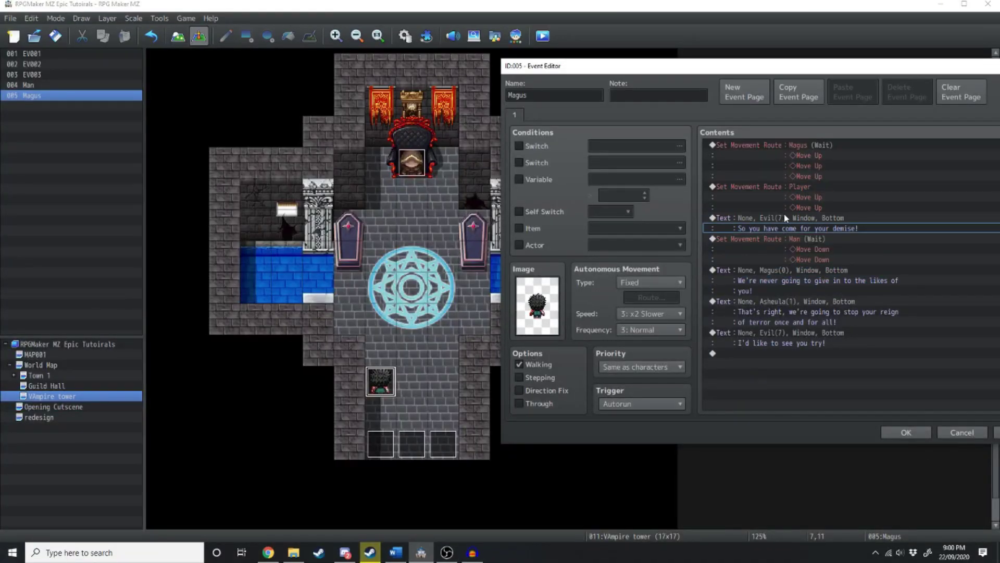
left_click(819, 280)
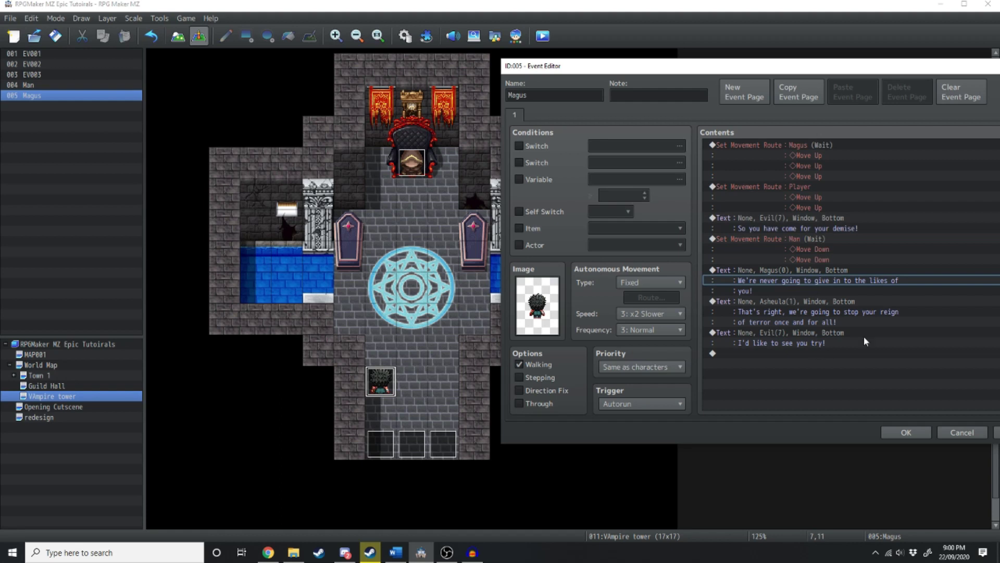
Switch to Audacity and record a voice clip for a dialogue line.
left_click(473, 552)
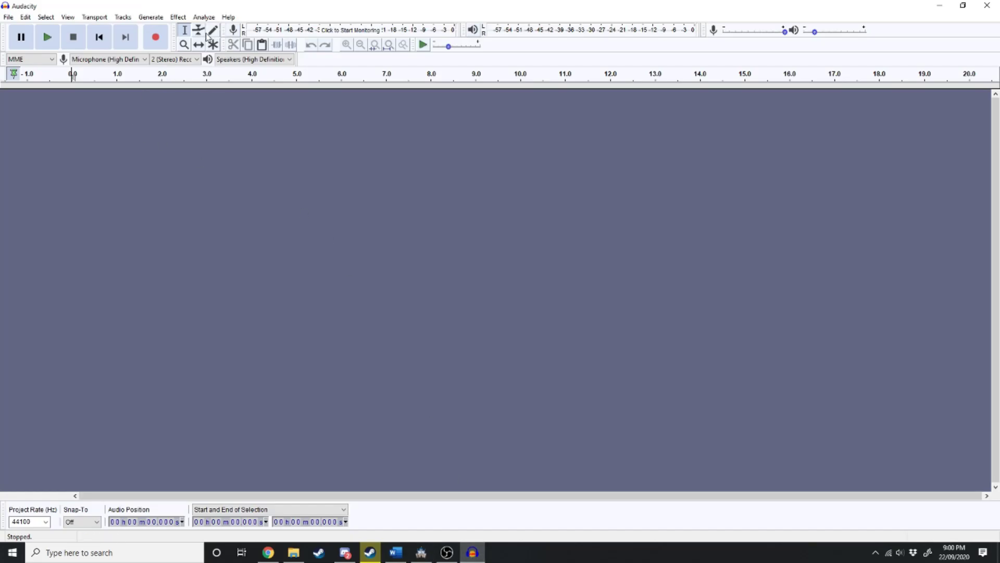
key("r")
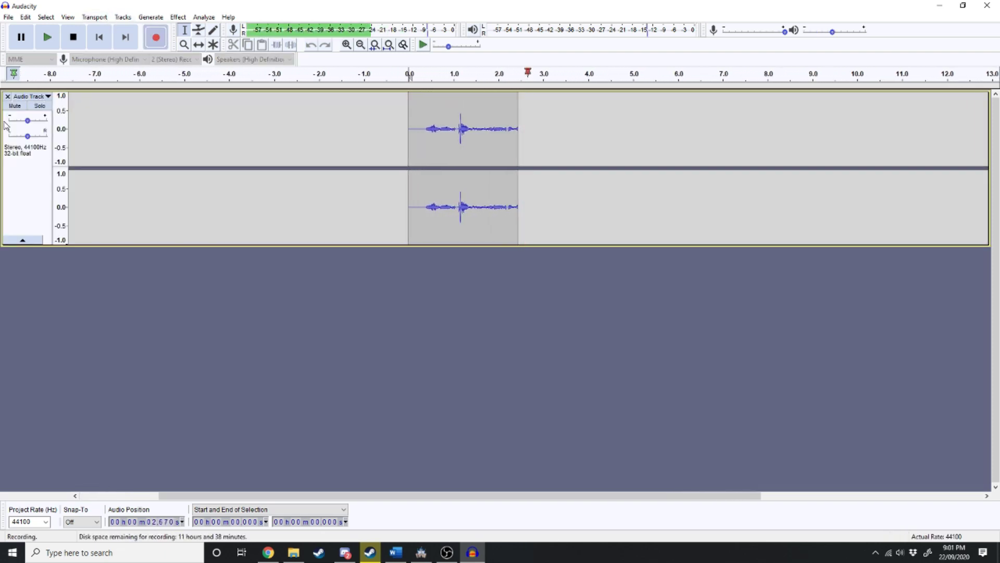
key("space")
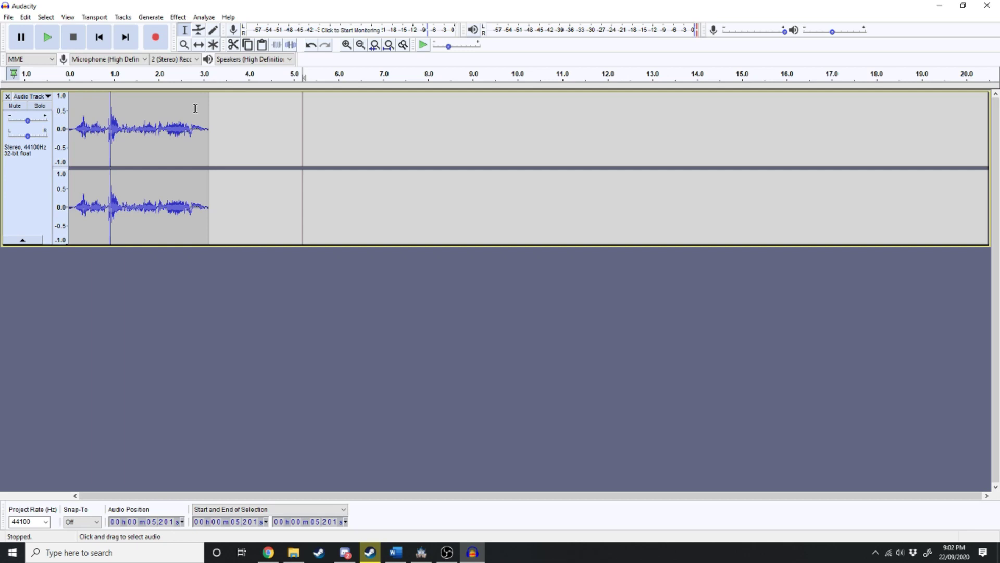
Export the voice recording as an OGG file named Lose in the project's audio/me folder.
left_click(10, 20)
mouse_move(54, 102)
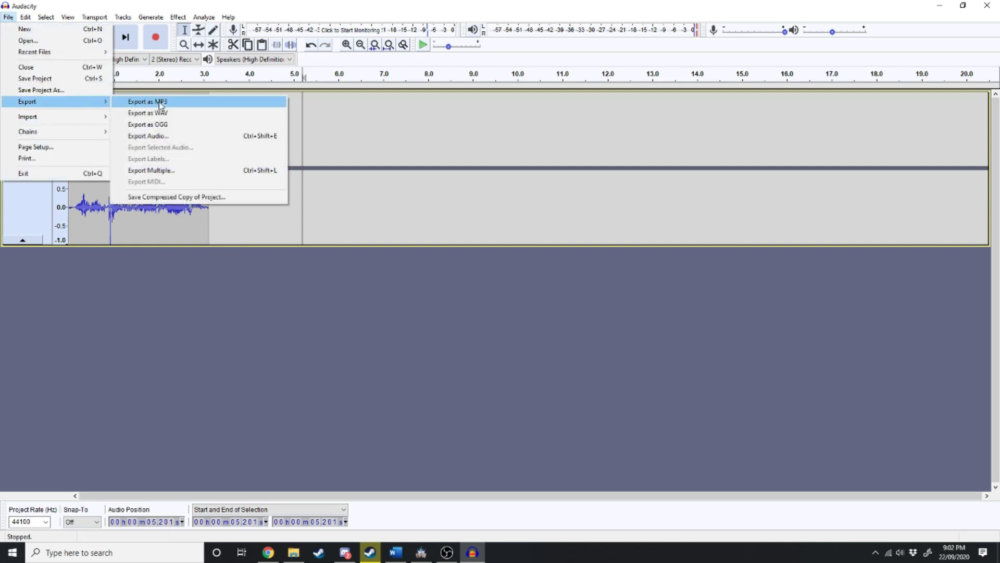
left_click(170, 125)
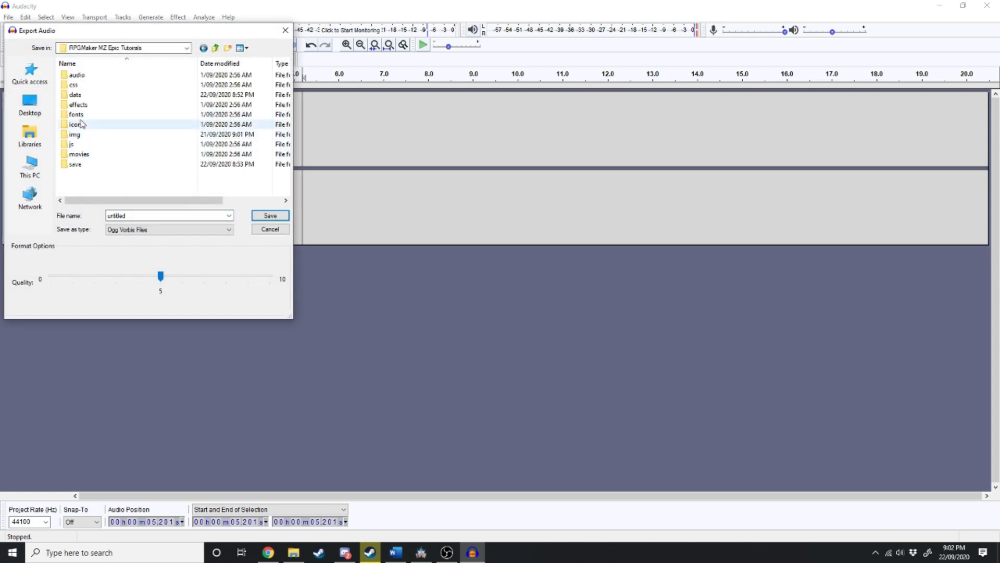
double_click(77, 74)
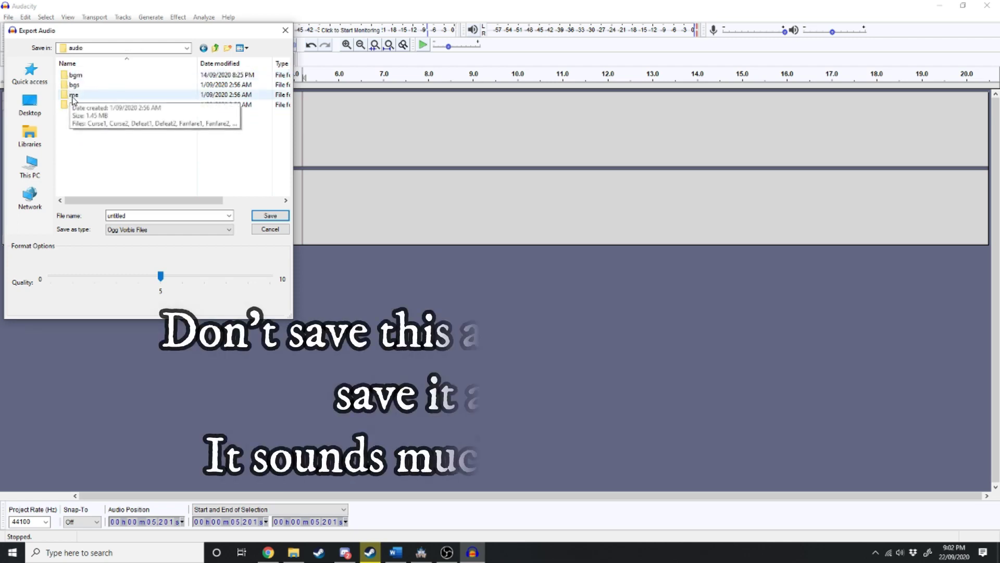
double_click(73, 95)
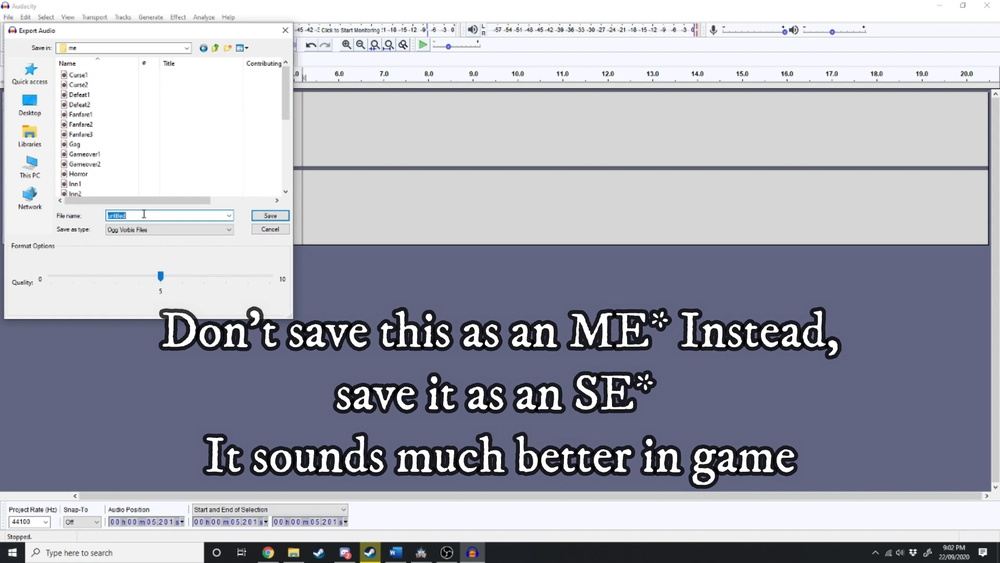
type("Lose")
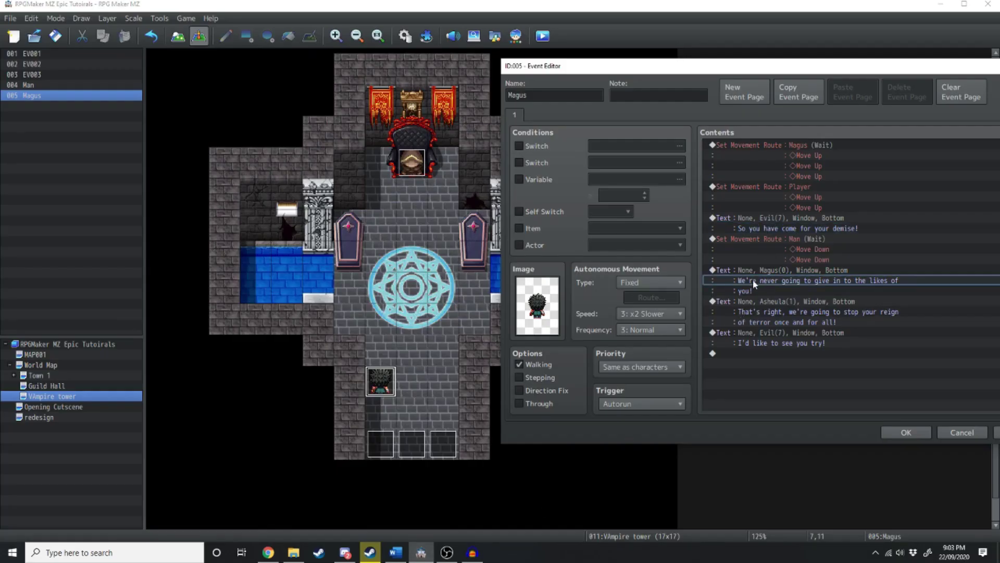
Switch back to Audacity, trim the start of the recorded voice clip and apply an effect to the whole clip.
left_click(756, 344)
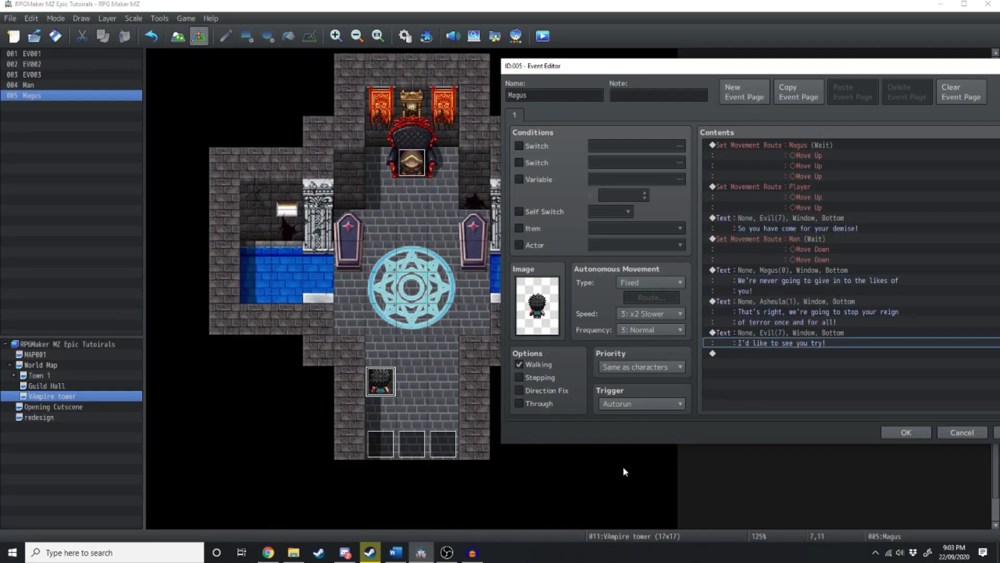
left_click(471, 557)
left_click_drag(85, 123, 69, 123)
key("Delete")
key("ctrl+a")
left_click(178, 16)
left_click(235, 116)
key("space")
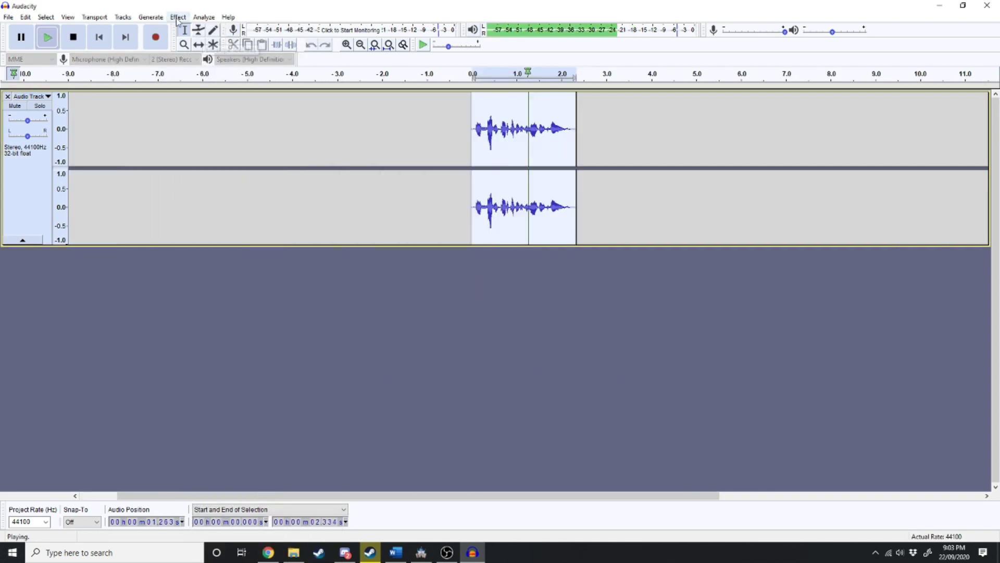
Apply Reverb to the whole voice clip with room size 1%, pre-delay 1 ms, reverberance 41% and damping 50%.
left_click(178, 17)
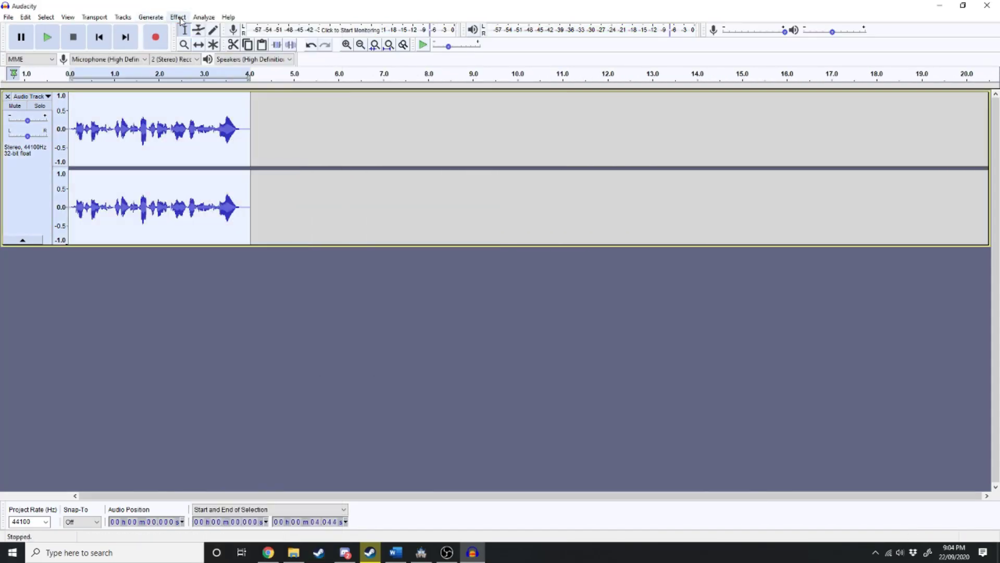
left_click(178, 17)
left_click(218, 299)
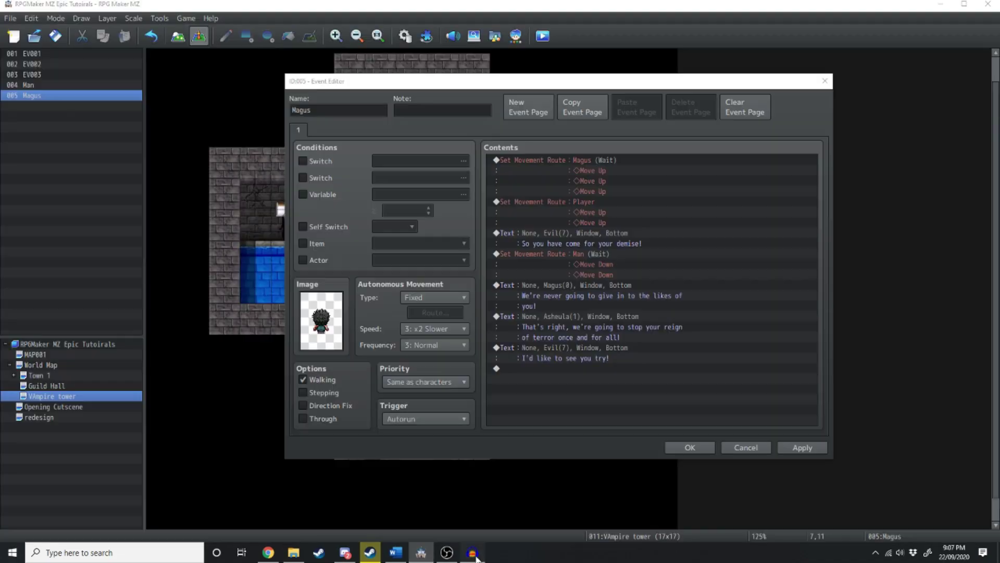
left_click(473, 552)
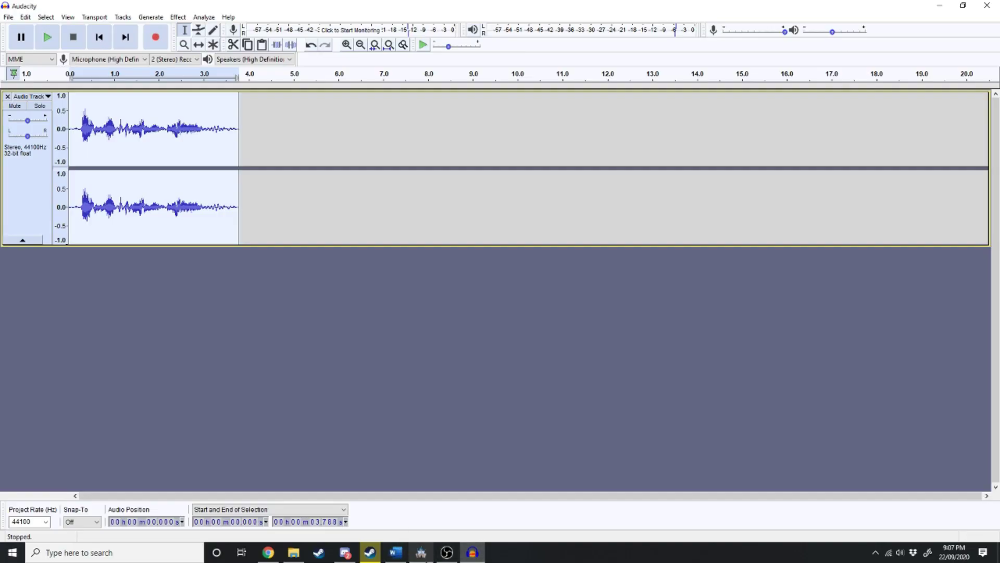
Switch to RPG Maker MZ and insert a Play ME command for Line 1 before the text "So you have come for your demise!".
left_click(422, 553)
left_click(588, 239)
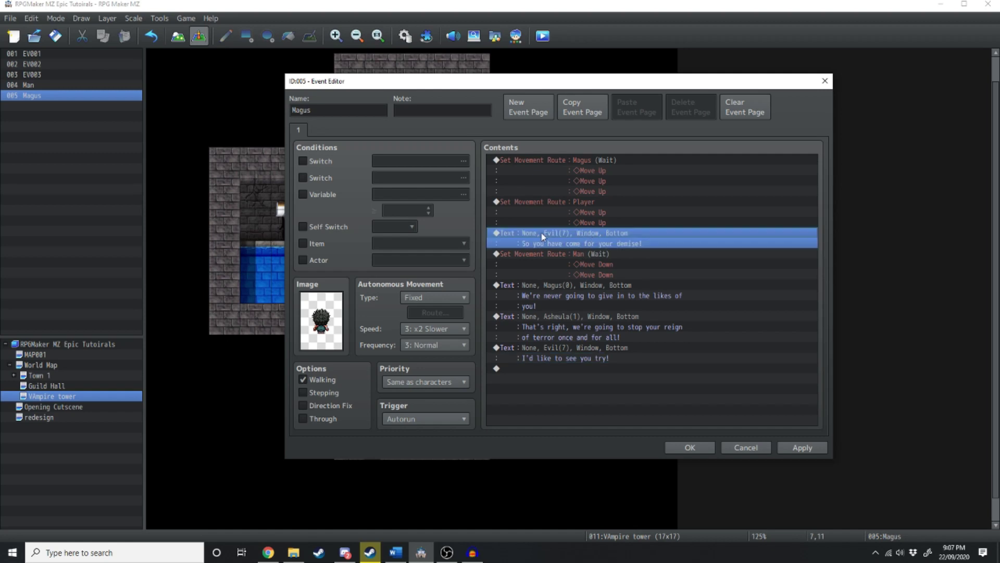
left_click(596, 202)
left_click(616, 240)
left_click(618, 245)
left_click(625, 247)
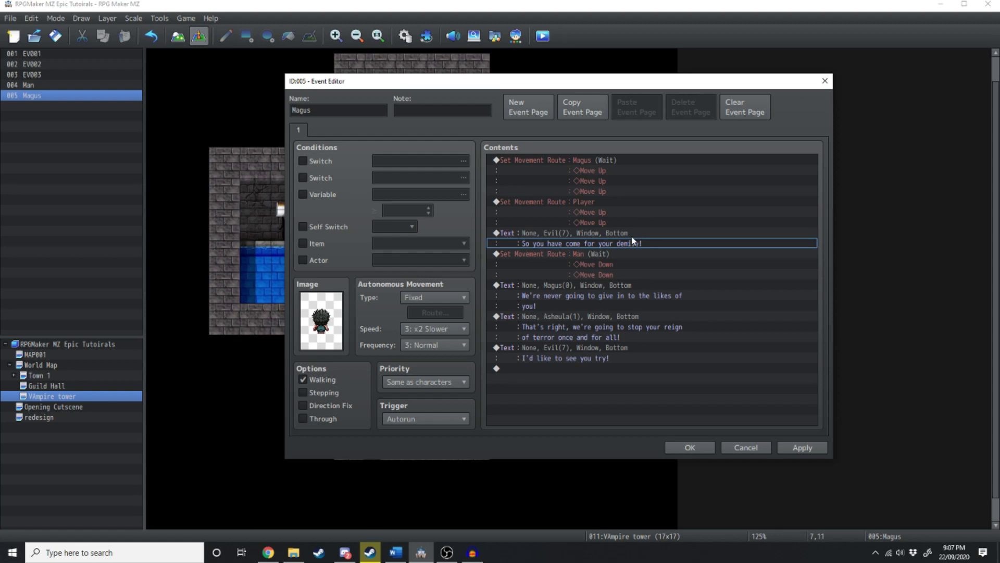
left_click(622, 235)
key("Insert")
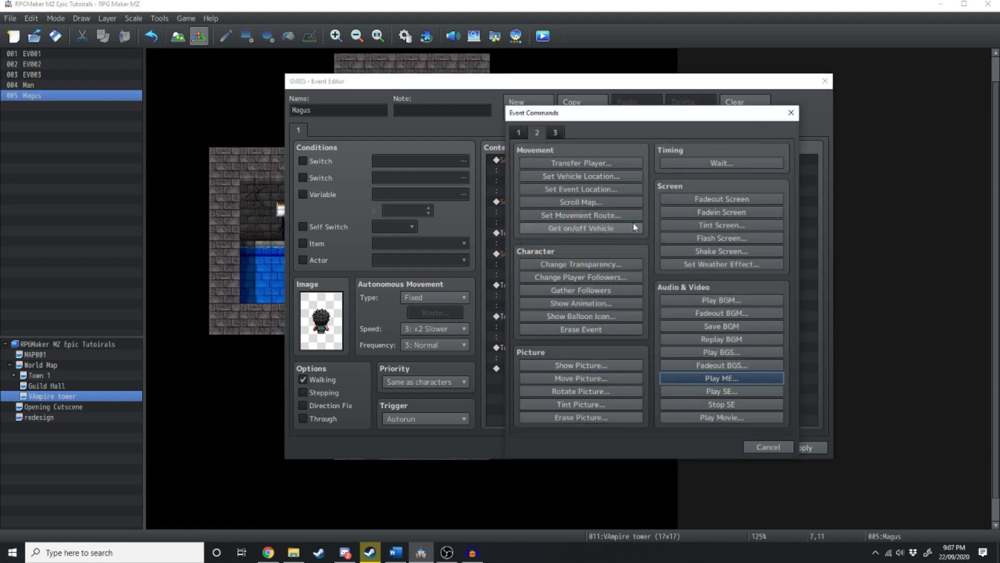
left_click(733, 377)
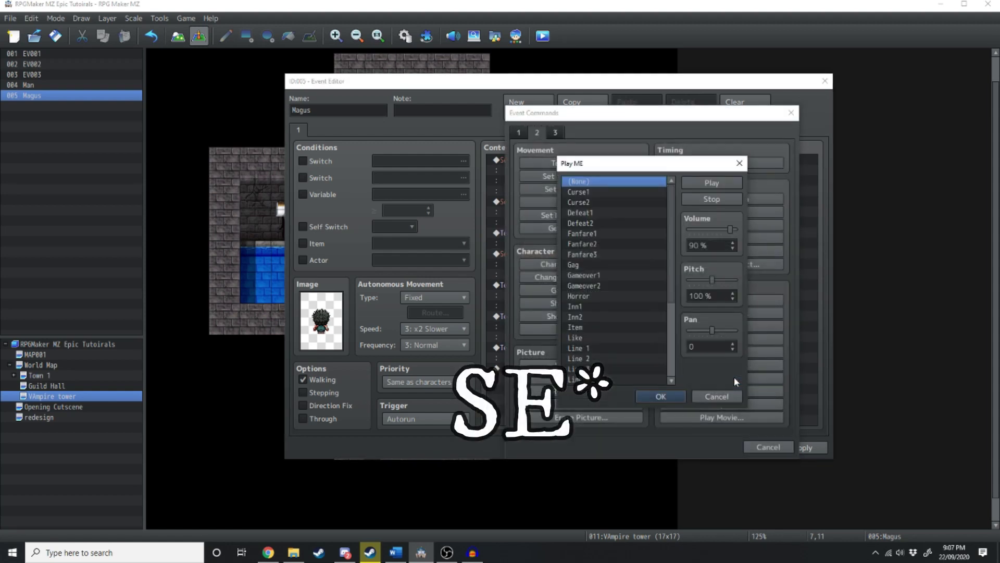
left_click(626, 316)
left_click(580, 348)
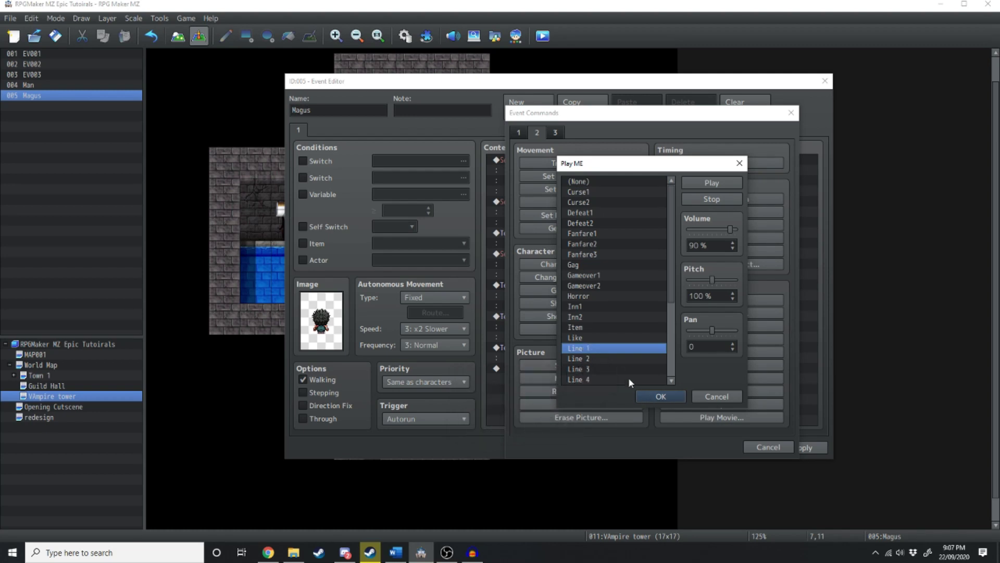
left_click(660, 396)
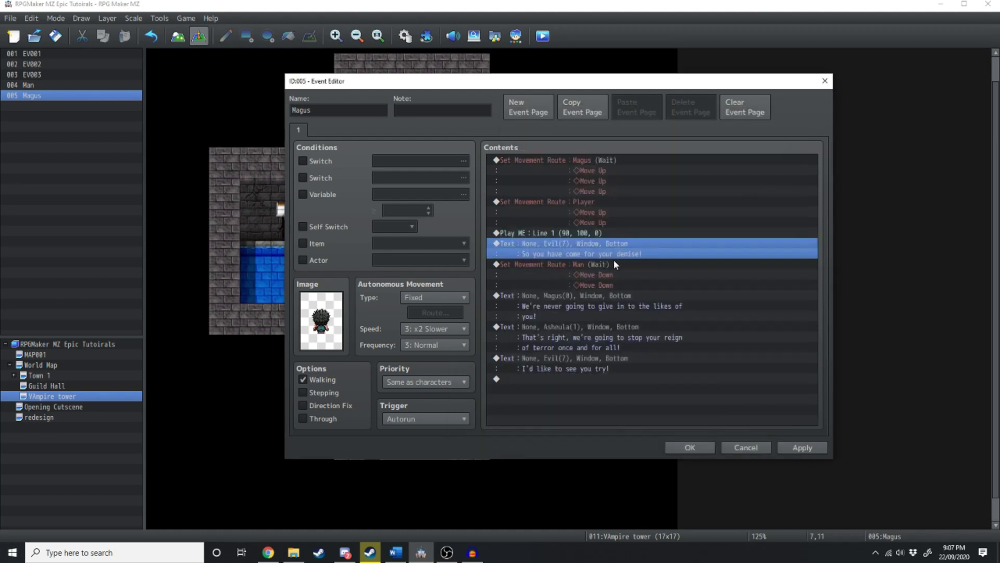
Insert a Play ME command for Line 2 before Magus's text "We're never going to give in to the likes of you!".
left_click(570, 234)
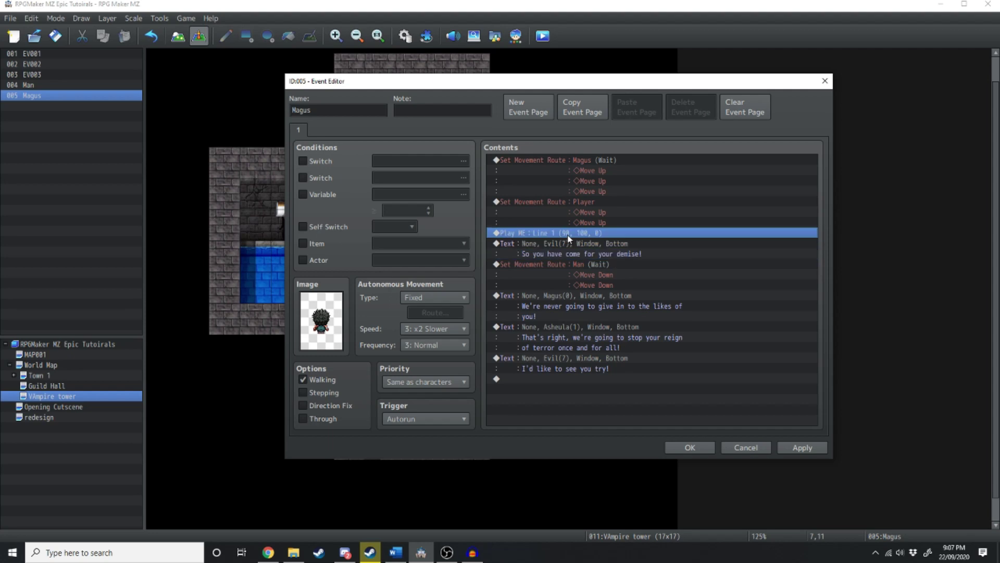
left_click(555, 296)
key("Insert")
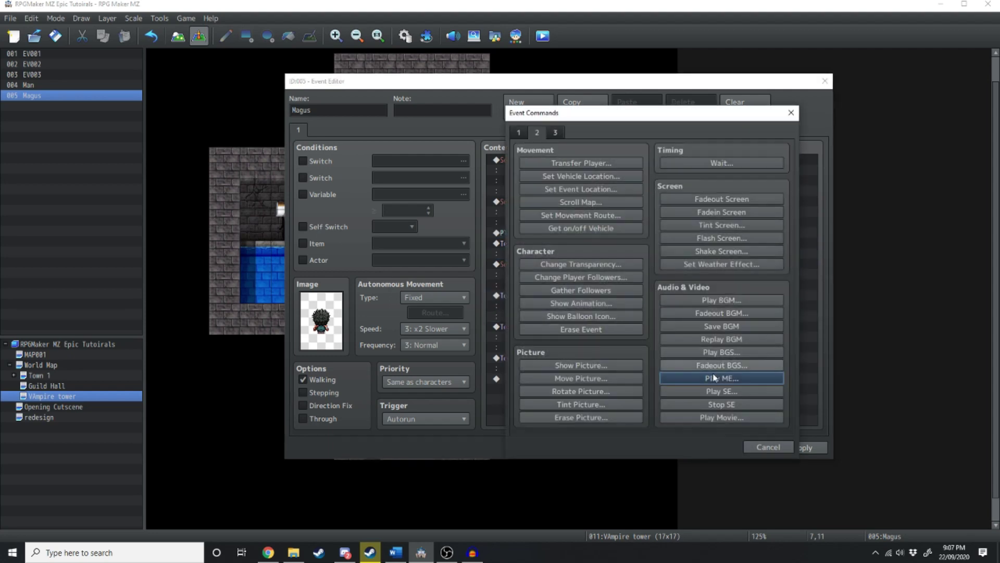
left_click(721, 379)
left_click(589, 357)
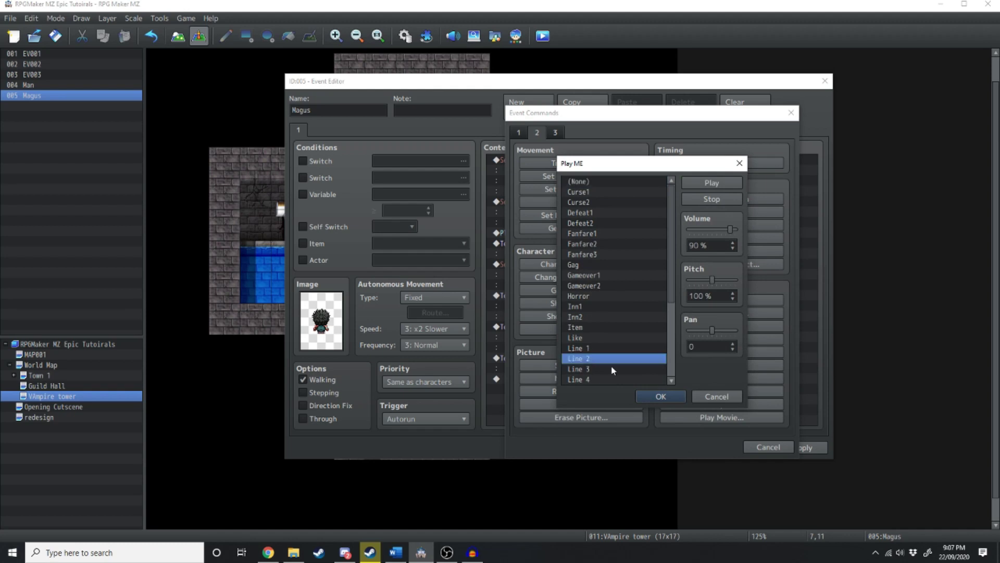
left_click(672, 393)
left_click(577, 338)
left_click(549, 320)
left_click(558, 296)
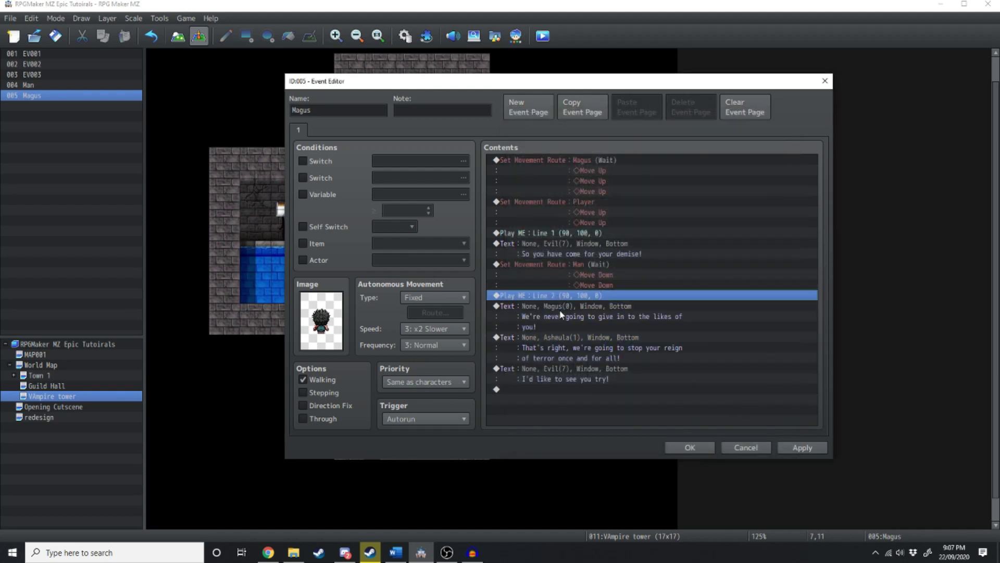
left_click(552, 317)
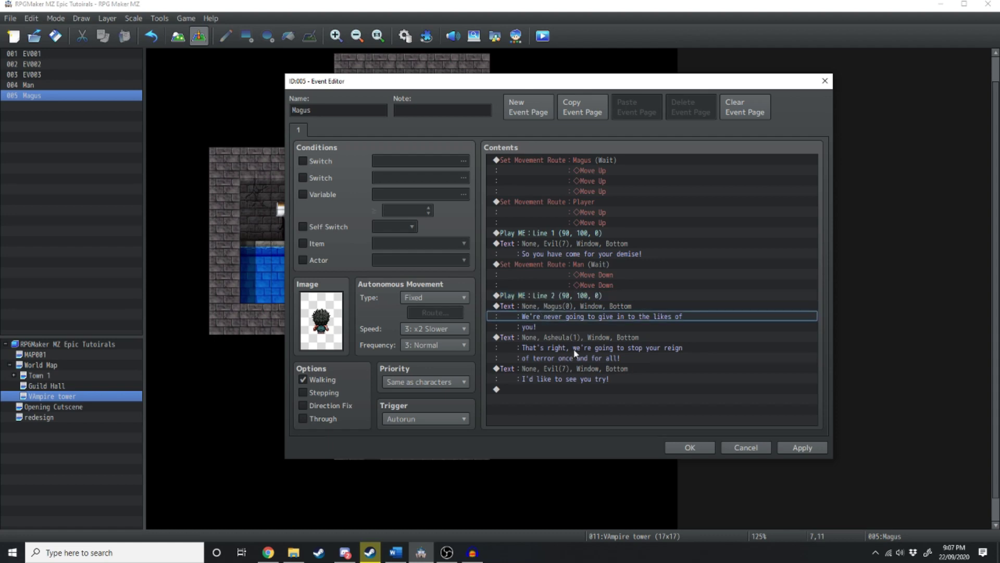
left_click(517, 293)
left_click(524, 305)
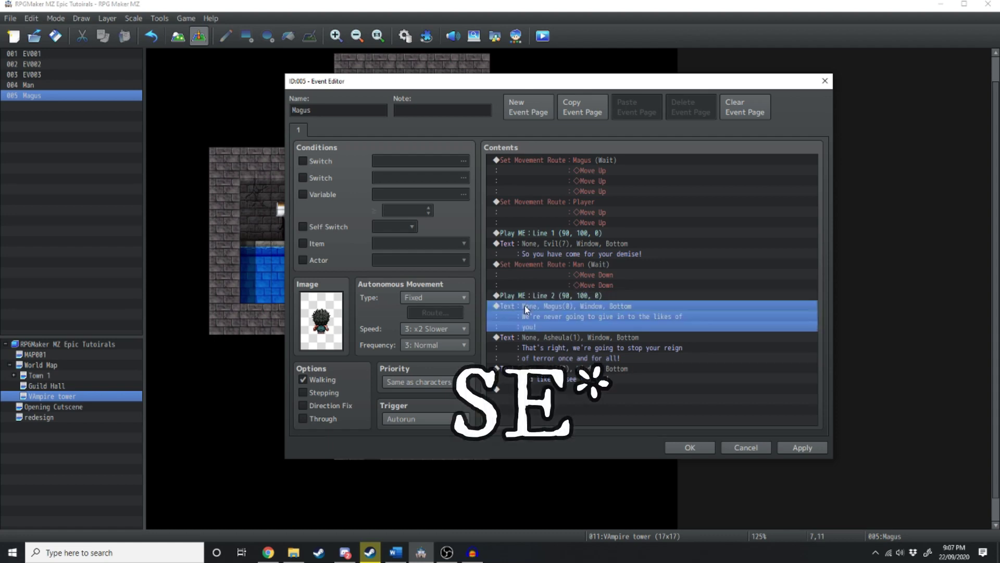
Insert a Play ME command for Line 3 before Asheula's text "That's right, we're going to stop your reign" and close the event editor.
left_click(543, 337)
key("Insert")
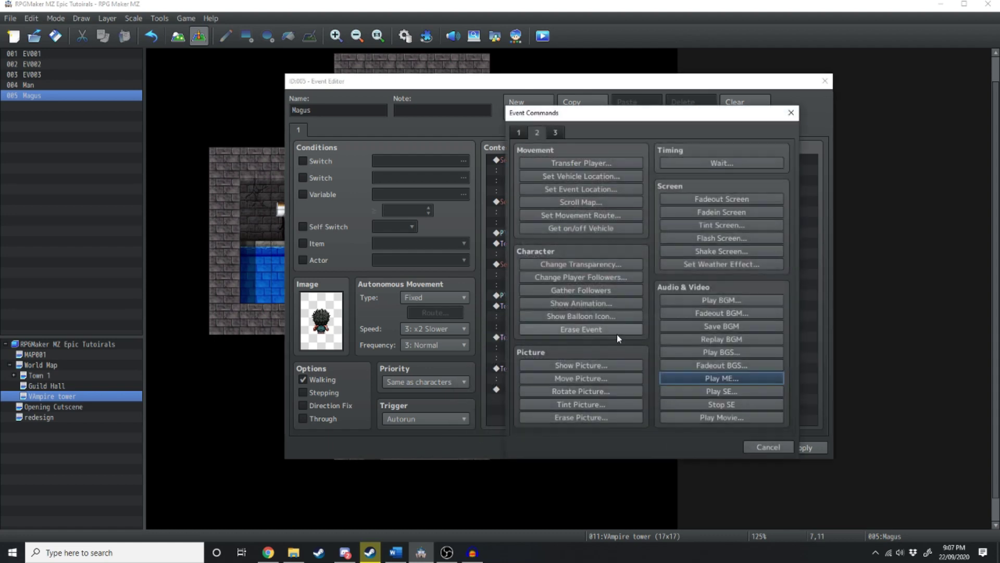
left_click(699, 375)
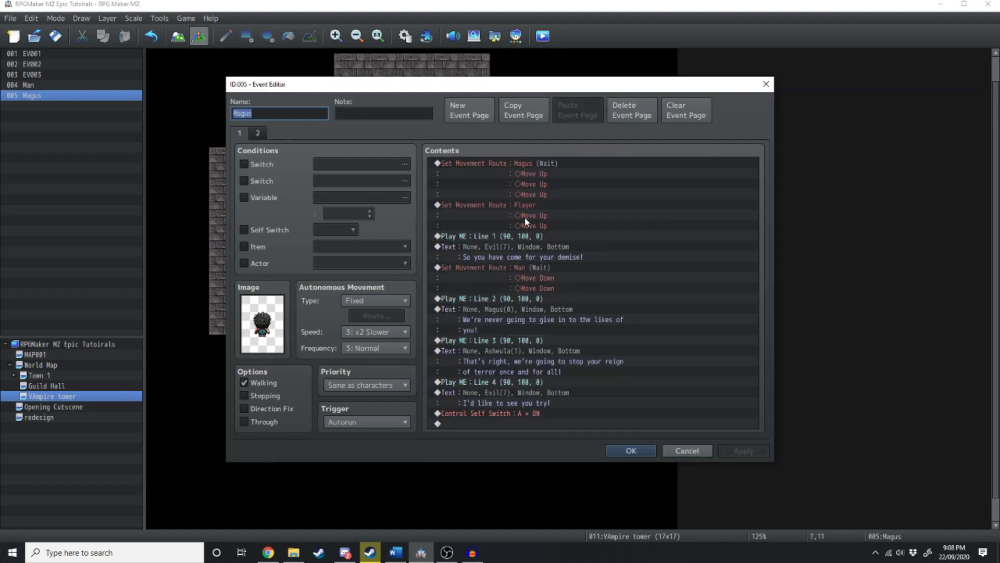
left_click(488, 240)
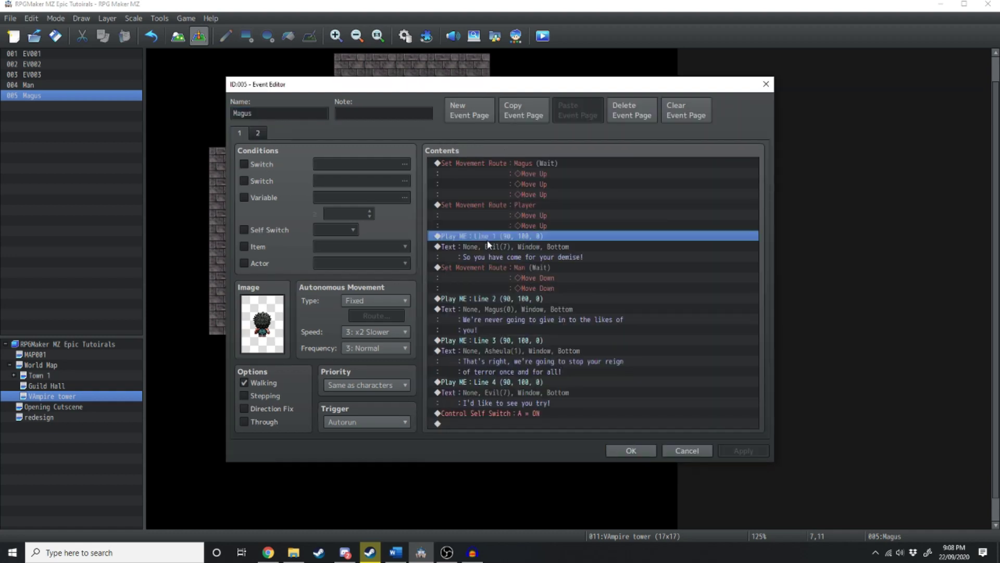
key("Escape")
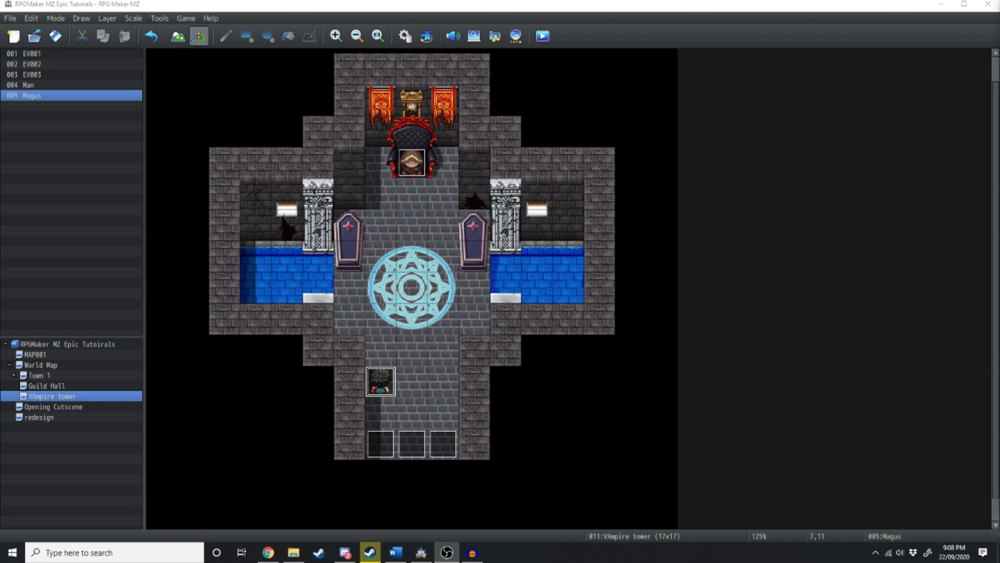
Playtest the vampire tower cutscene and advance through its voiced dialogue lines.
key("Up")
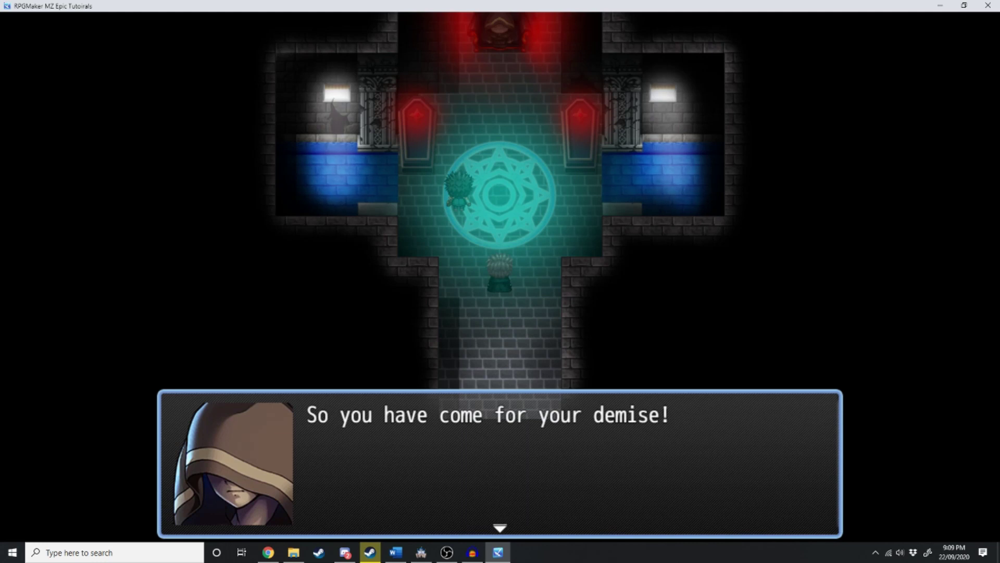
key("Return")
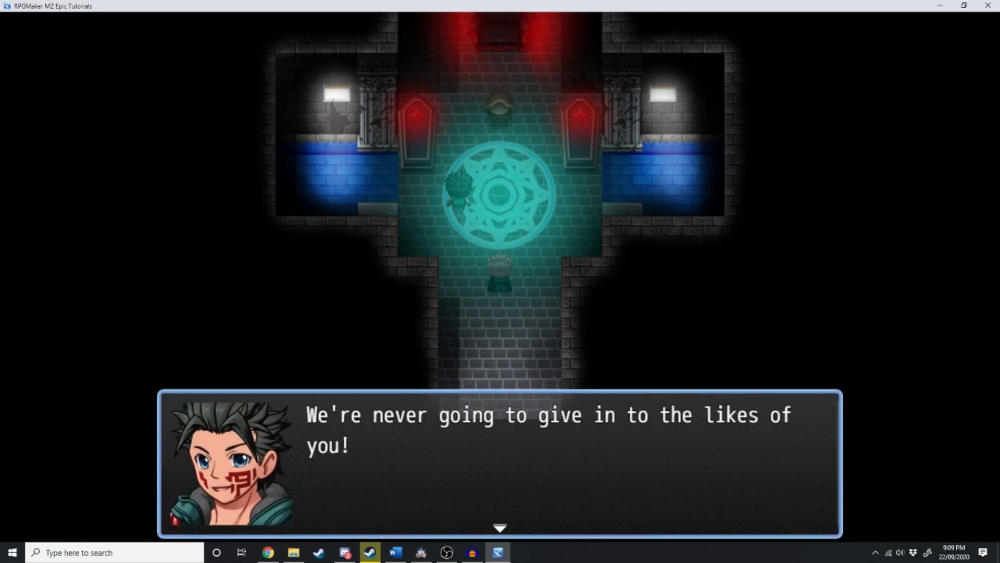
key("Return")
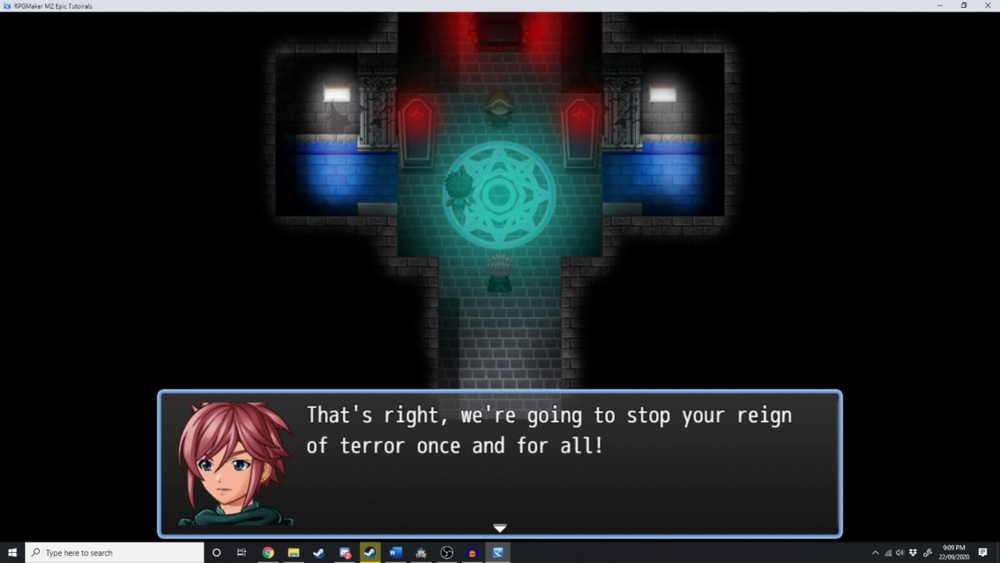
key("Return")
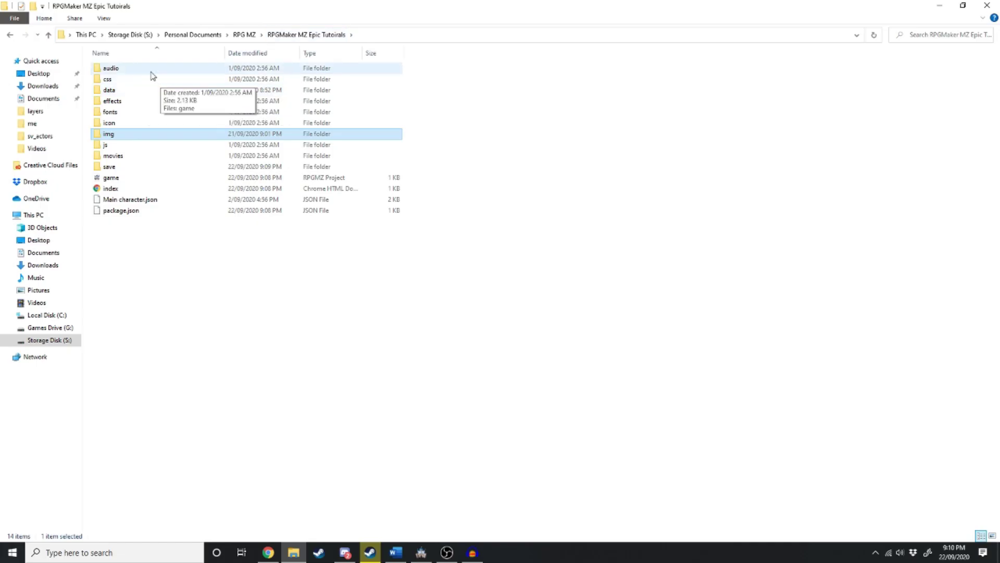
In File Explorer, copy the Line 1 to Line 4 audio files from the project's audio/me folder into audio/se.
double_click(140, 67)
double_click(123, 91)
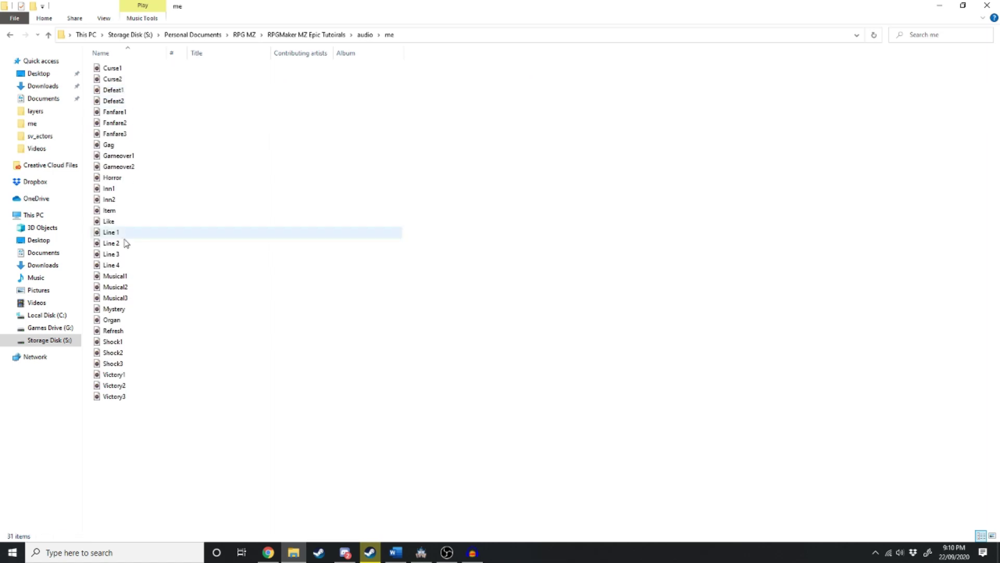
left_click(129, 235)
left_click(122, 267, "shift")
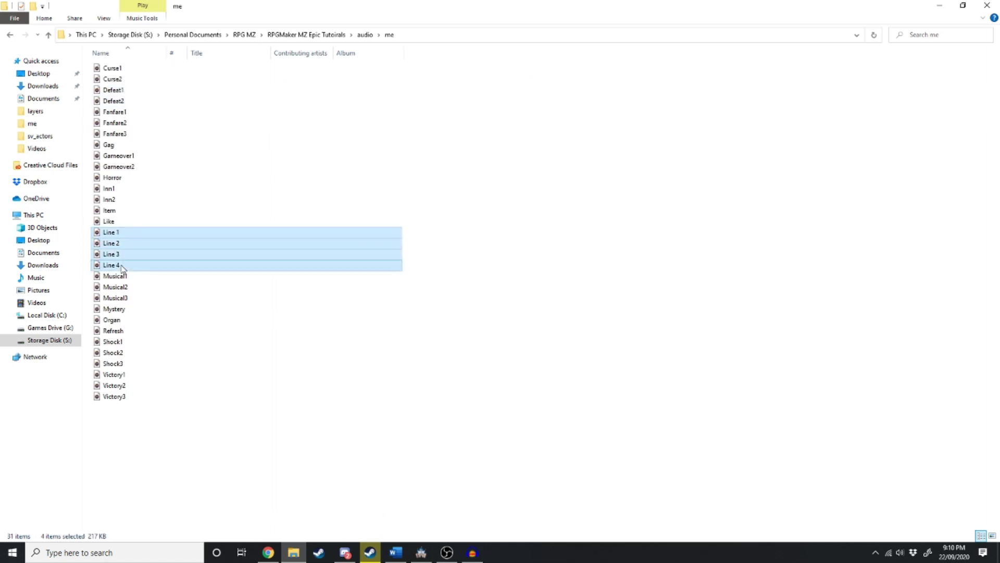
left_click(365, 36)
scroll(233, 287, "up", 5)
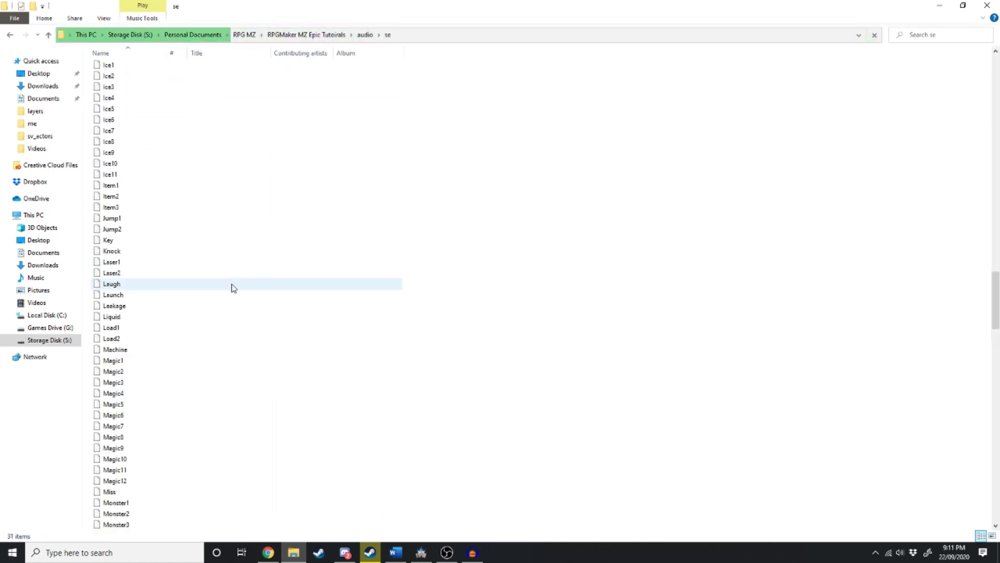
scroll(233, 288, "up", 3)
key("ctrl+v")
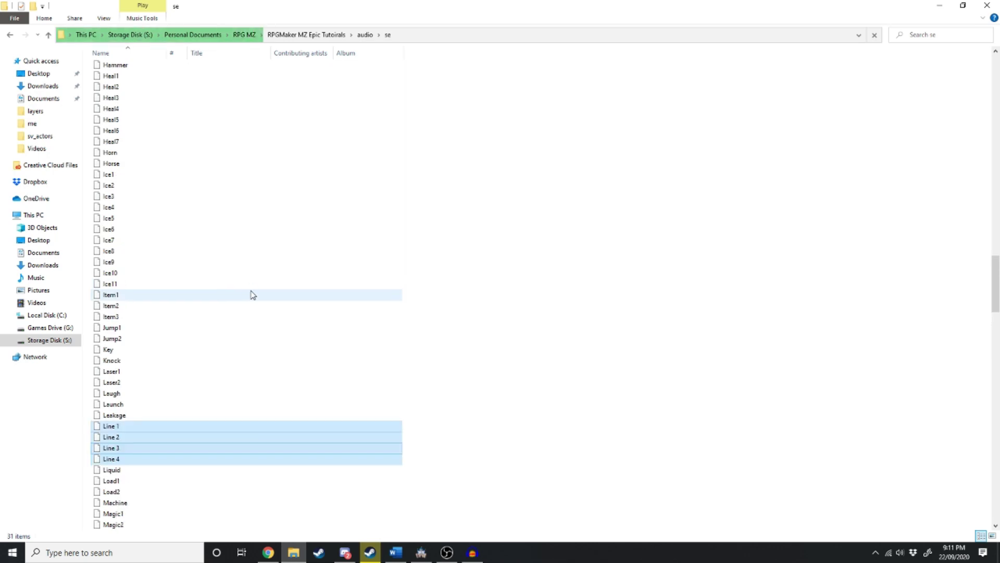
Switch back to RPG Maker MZ and check the Sound Test's SE list for the Line 1 to Line 4 clips.
left_click(421, 553)
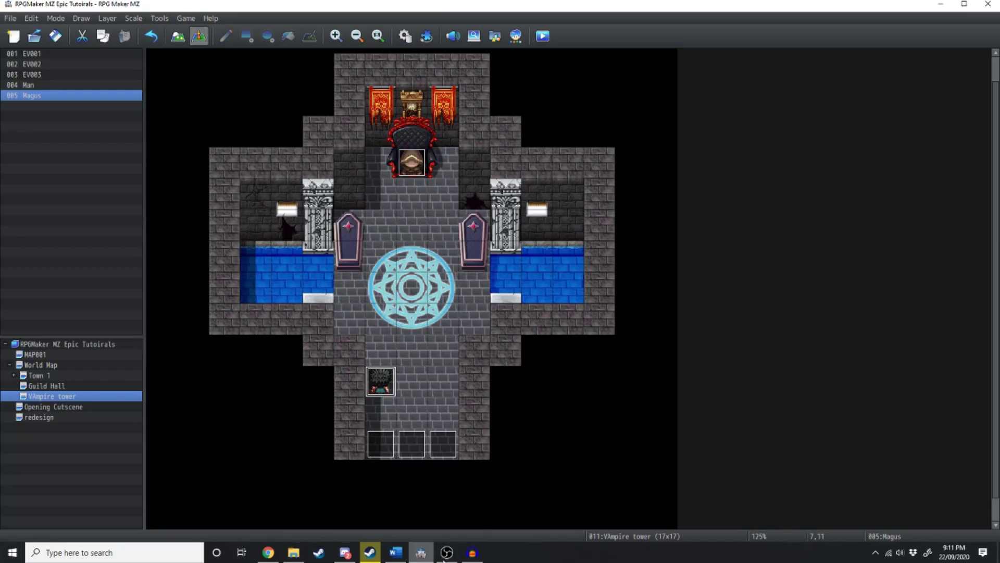
left_click(480, 157)
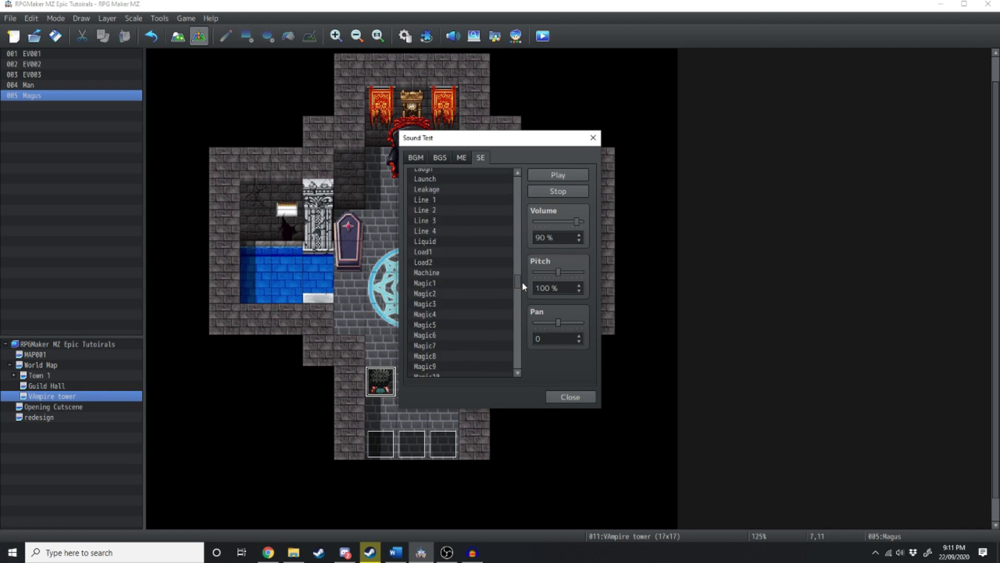
scroll(427, 266, "up", 3)
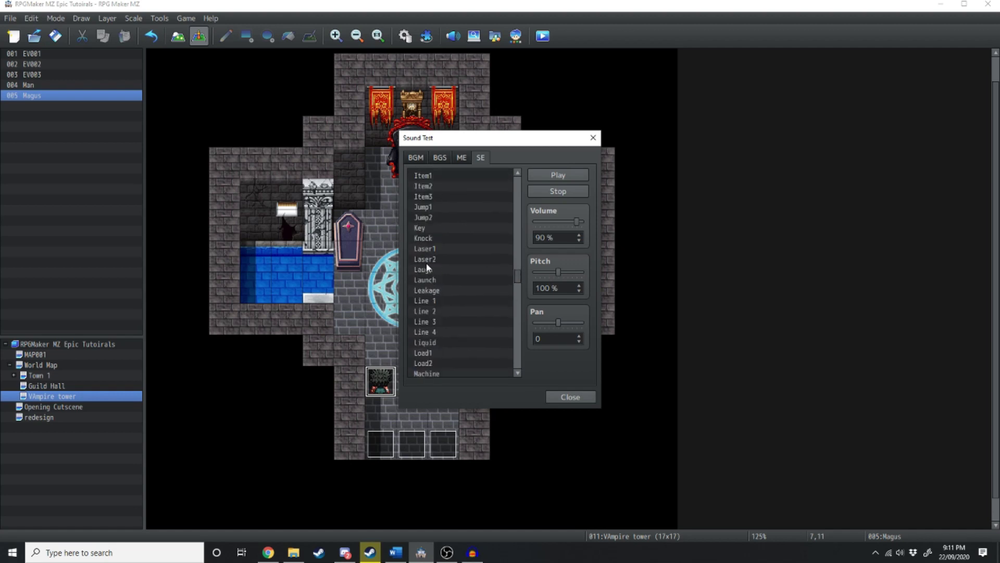
left_click(554, 394)
Delete the Play ME command for Line 1 from the Magus event.
left_click(489, 236)
right_click(490, 236)
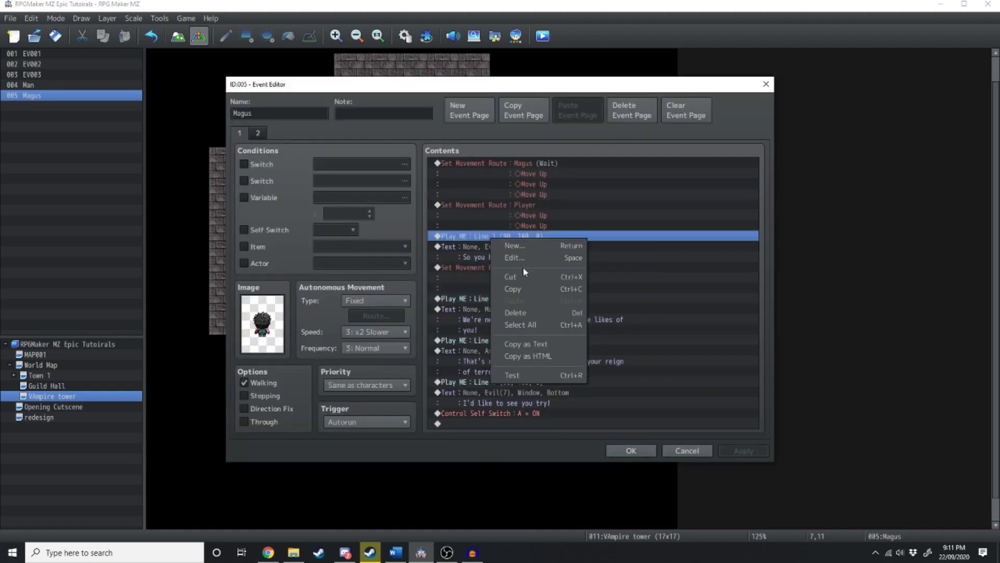
left_click(523, 258)
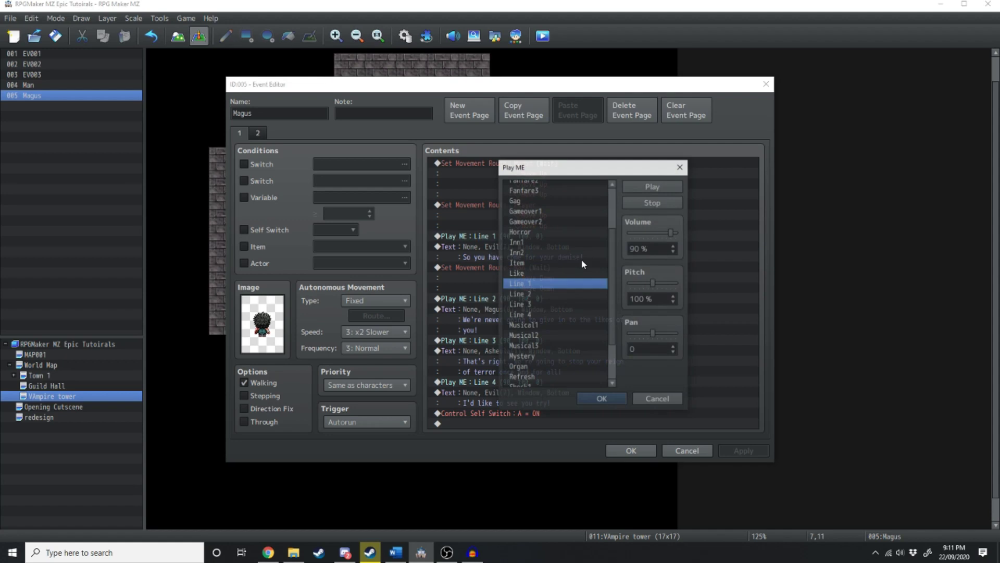
left_click(679, 168)
key("Delete")
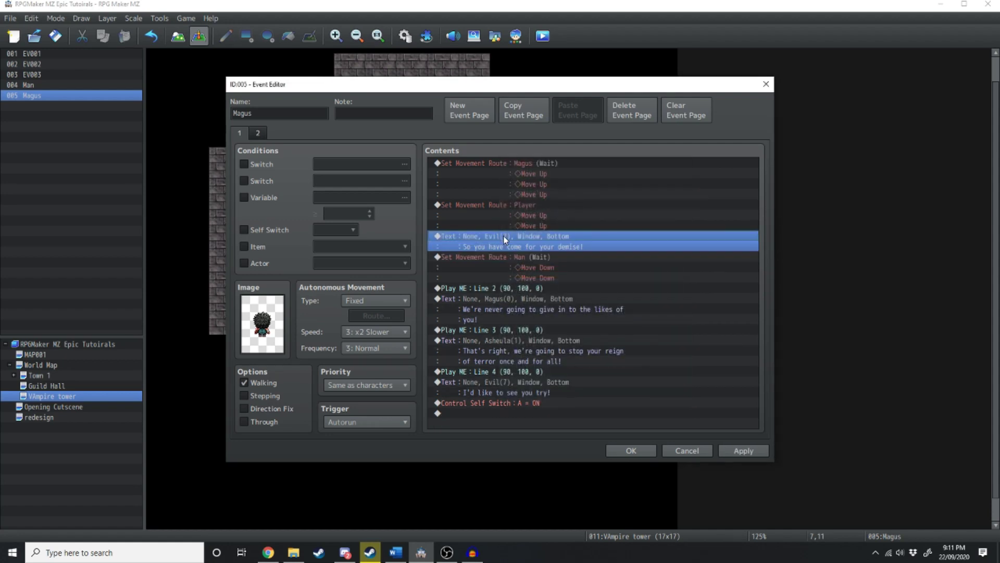
Insert a Play SE command for Line 1 before the text "So you have come for your demise!".
key("Insert")
left_click(479, 136)
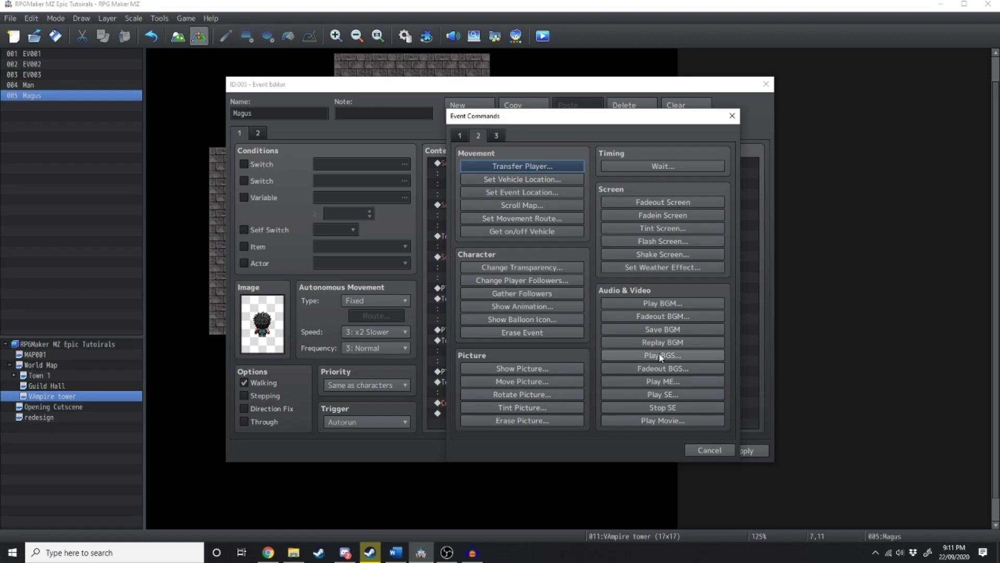
left_click(663, 395)
left_click_drag(614, 196, 611, 286)
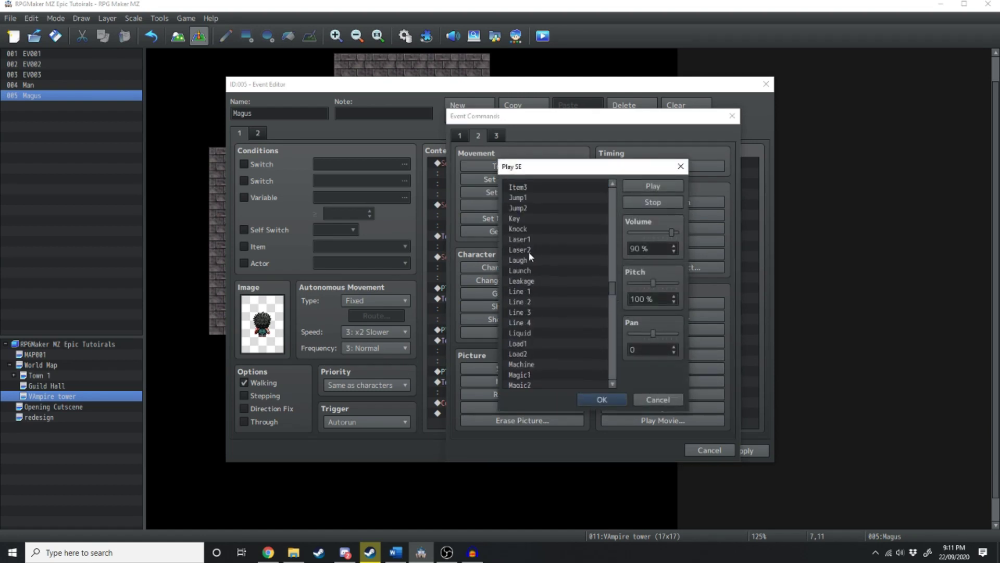
left_click(523, 292)
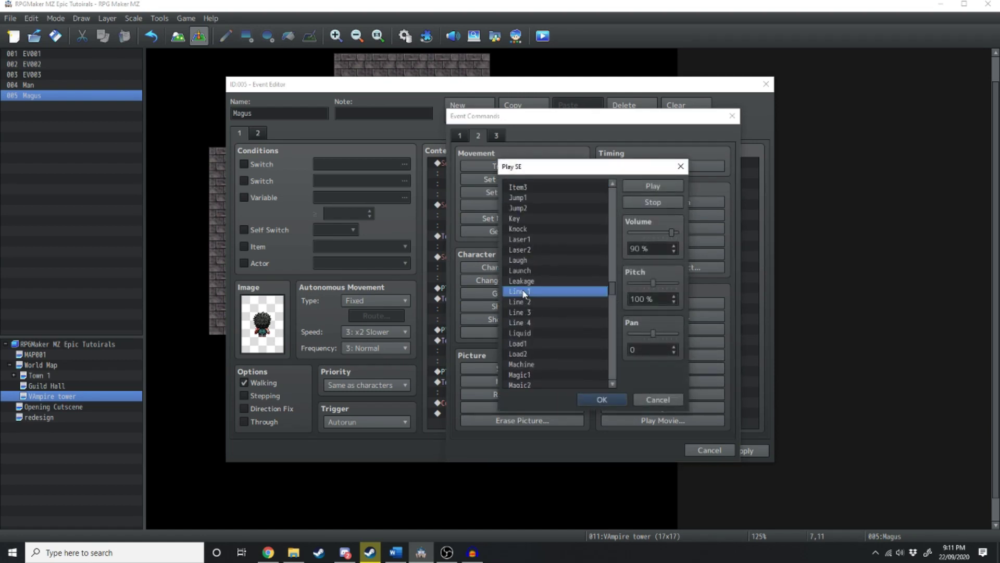
left_click(603, 401)
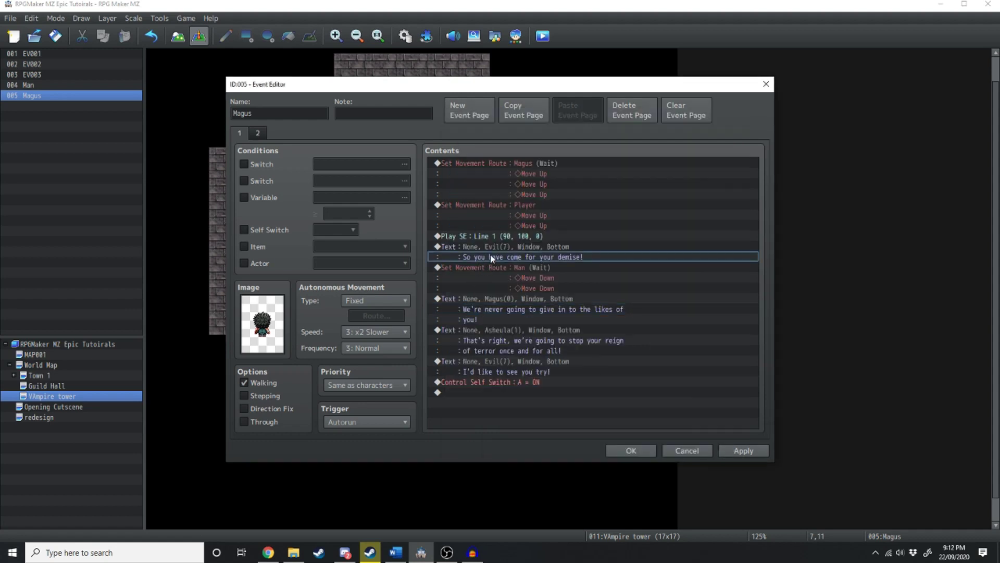
Insert a Play SE command for Line 2 before Magus's text "We're never going to give in to the likes of you!".
double_click(489, 298)
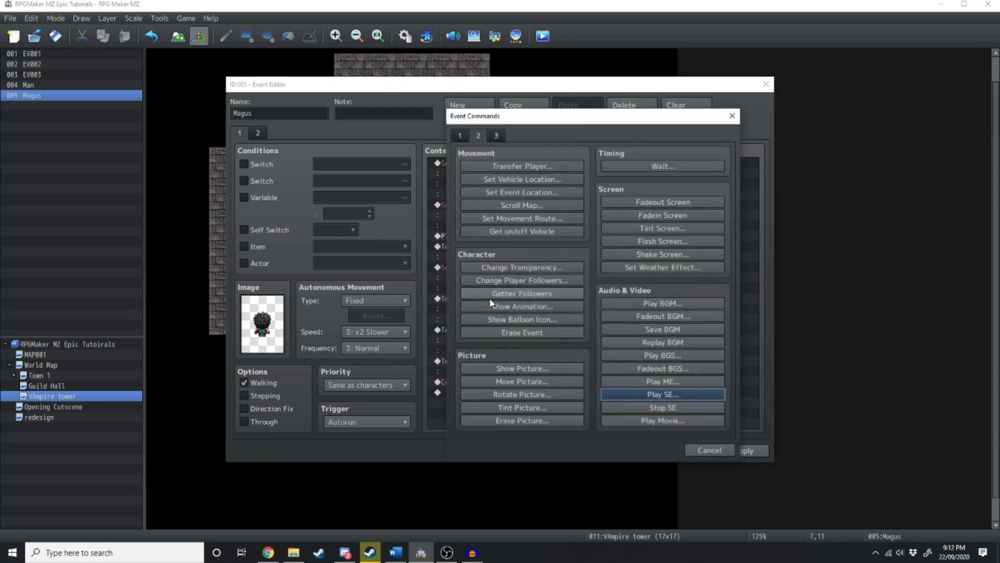
left_click(662, 393)
left_click_drag(620, 193, 620, 277)
double_click(515, 346)
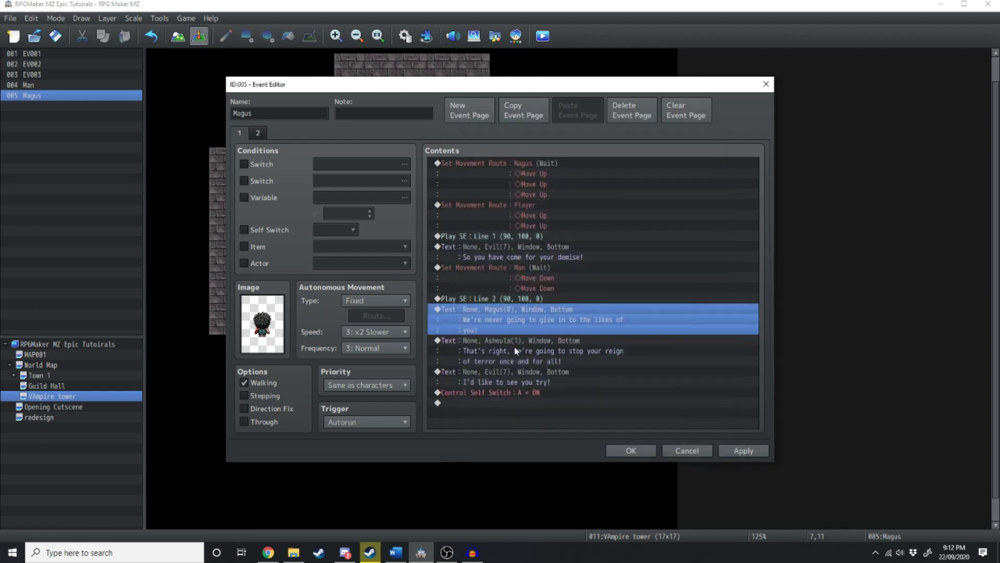
Insert a Play SE command for Line 3 before Asheula's text "That's right, we're going to stop your reign of terror once and for all!".
double_click(514, 346)
left_click(653, 395)
left_click_drag(617, 193, 615, 292)
left_click(521, 242)
left_click(601, 401)
Insert a Play SE command for Line 4 before the text "I'd like to see you try!".
double_click(542, 383)
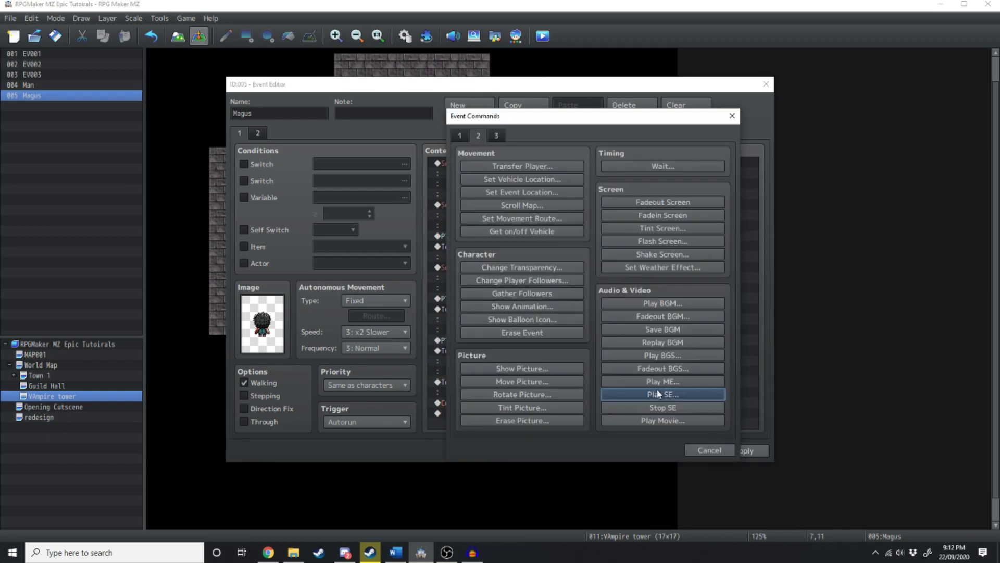
left_click(658, 394)
left_click_drag(616, 192, 617, 290)
left_click(521, 271)
left_click(601, 400)
Turn off Wait for Completion in Magus's three-step Move Up route, save the event, and review its command list.
double_click(562, 177)
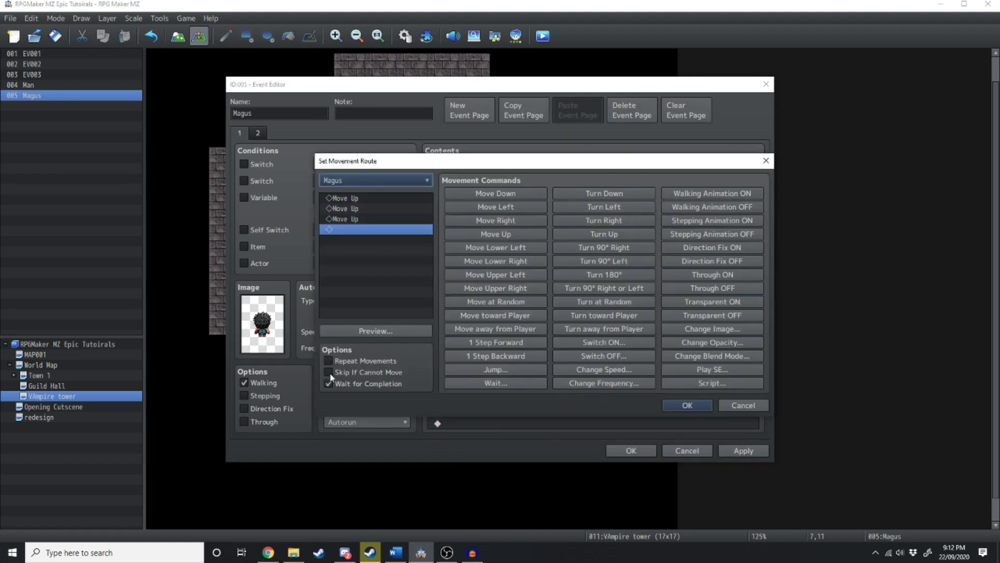
left_click(329, 383)
left_click(687, 406)
left_click(633, 451)
double_click(381, 381)
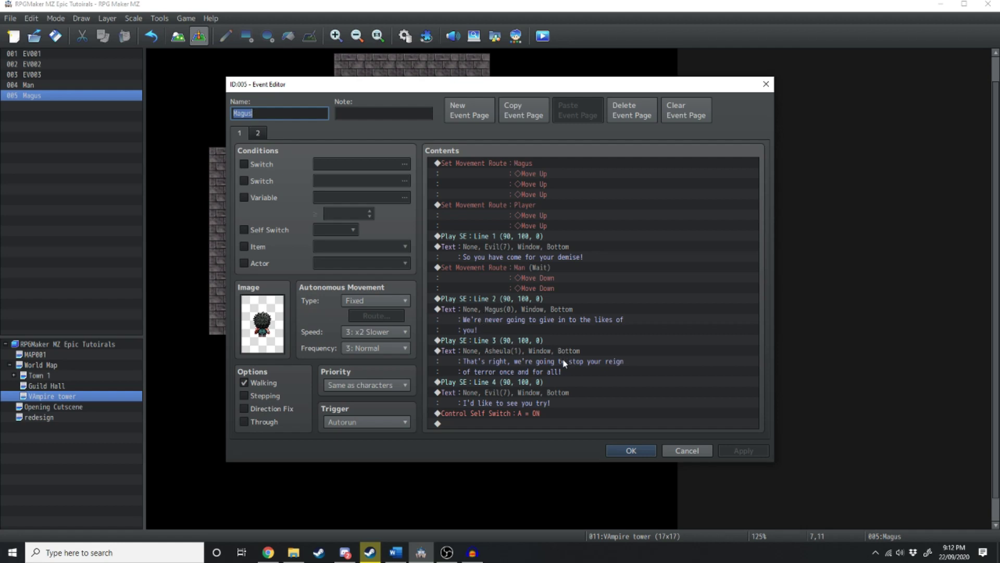
left_click(630, 451)
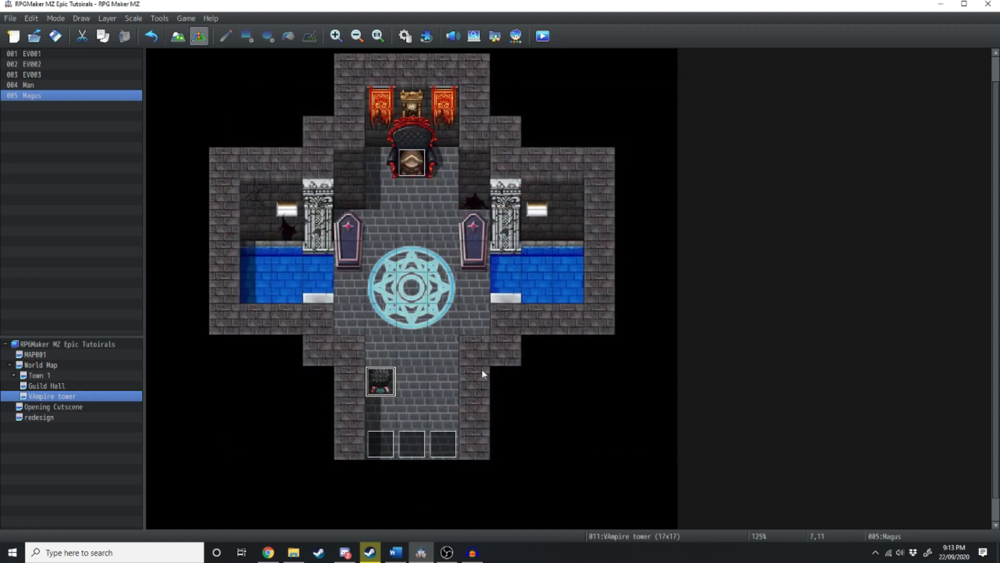
Start a playtest and walk the player across the world map into the vampire tower.
left_click(543, 38)
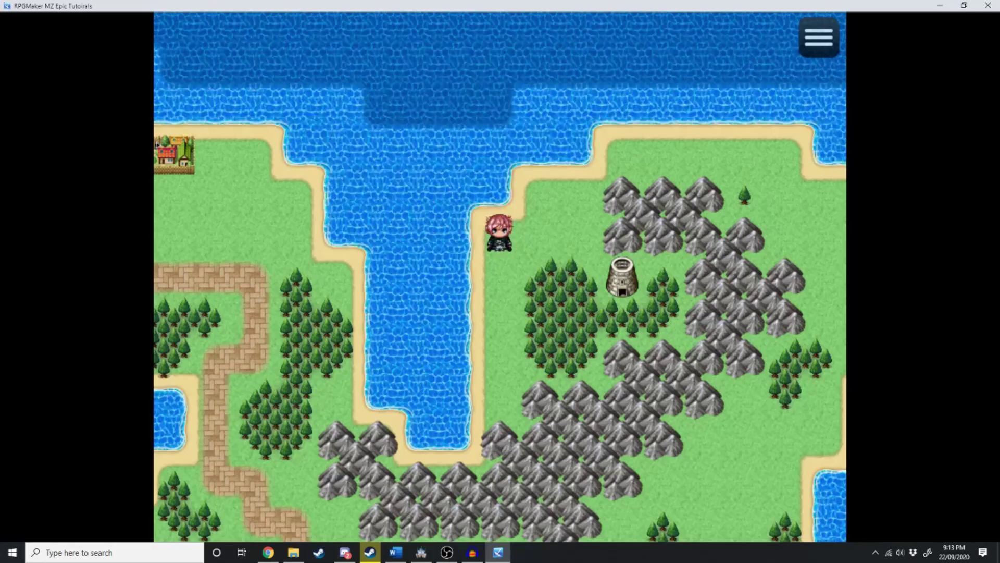
key("Down")
key("Right")
key("Right")
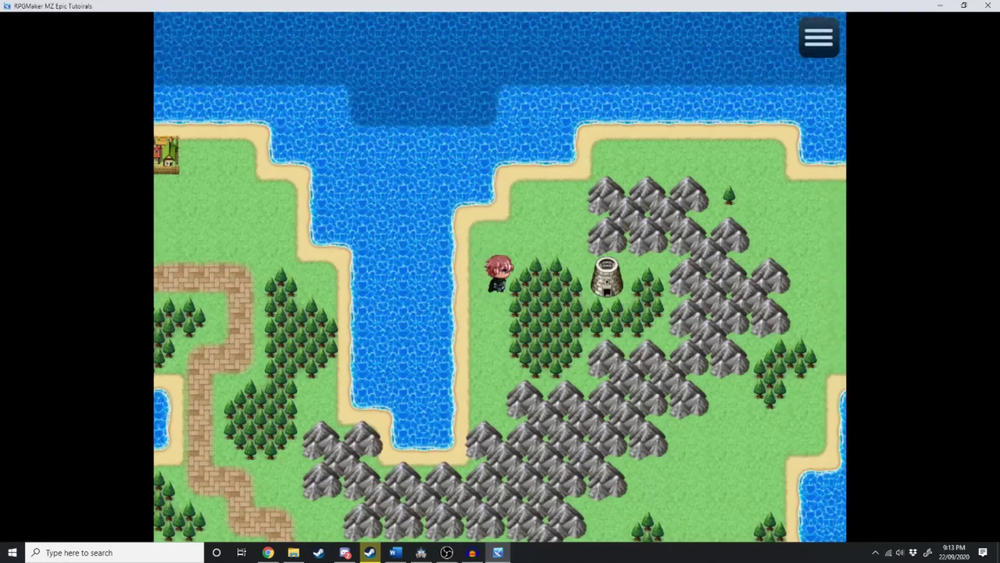
key("Down")
key("Down")
key("Right")
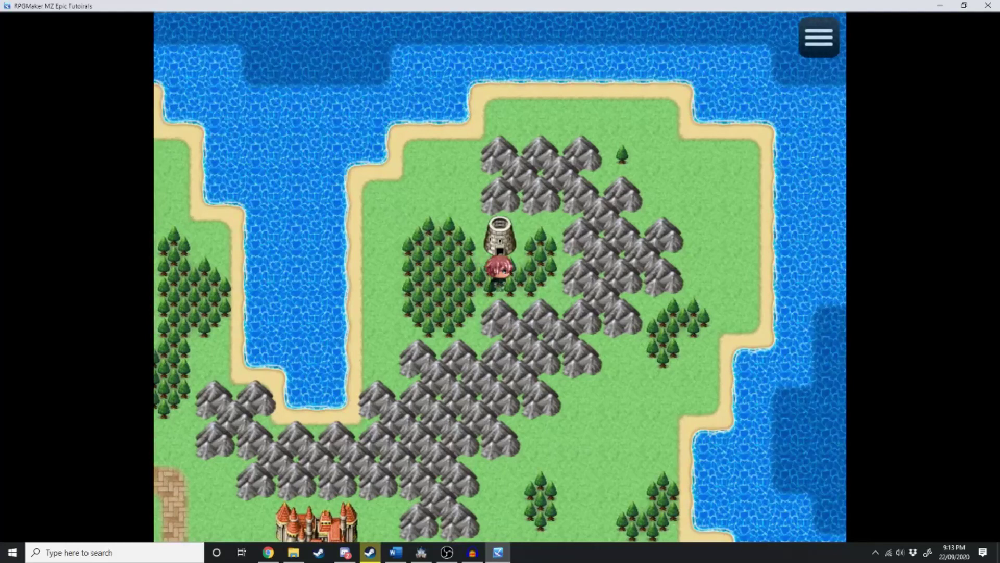
key("Up")
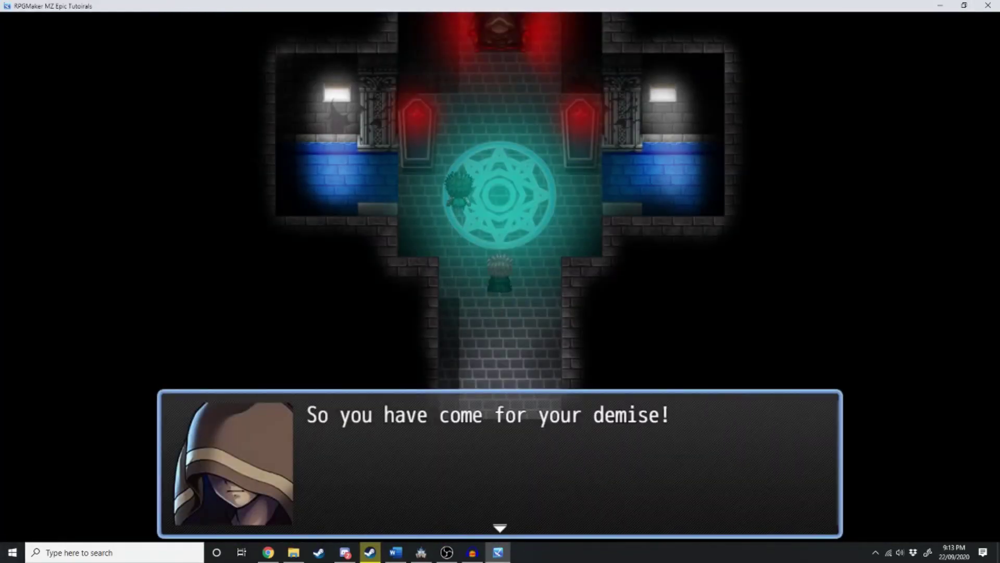
Advance through the cutscene's dialogue to "I'd like to see you try!" to check the voice lines, and close the playtest.
key("Return")
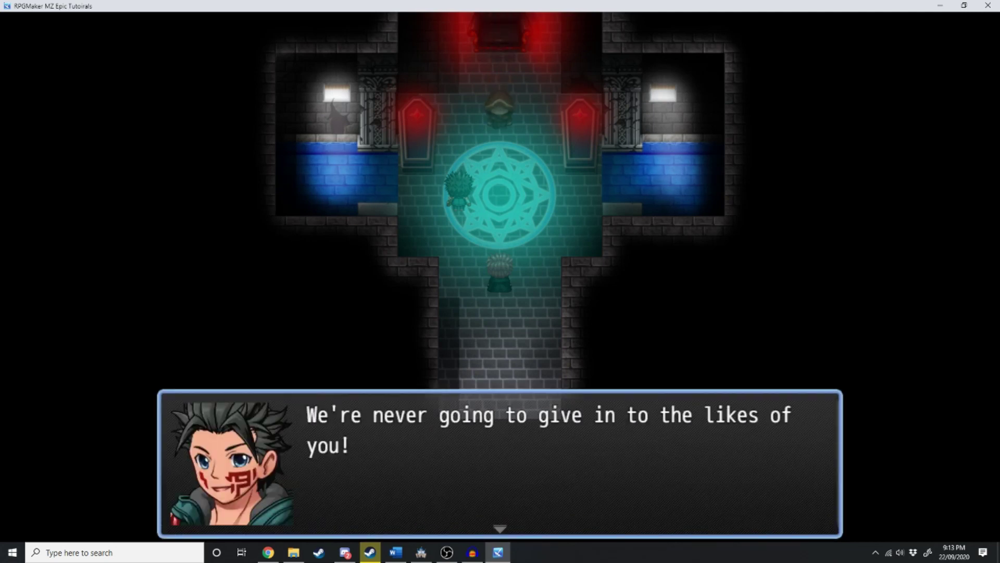
key("Return")
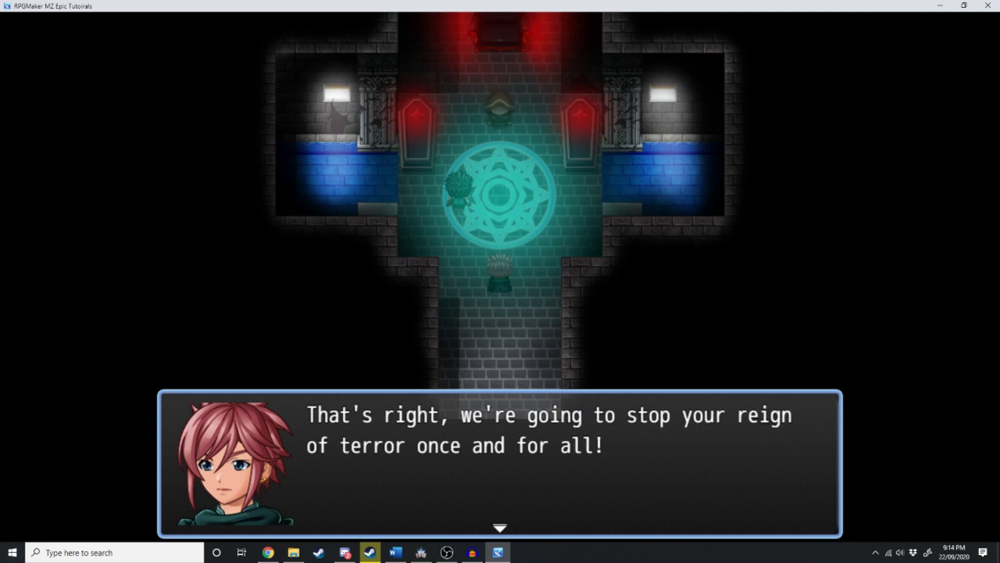
key("Return")
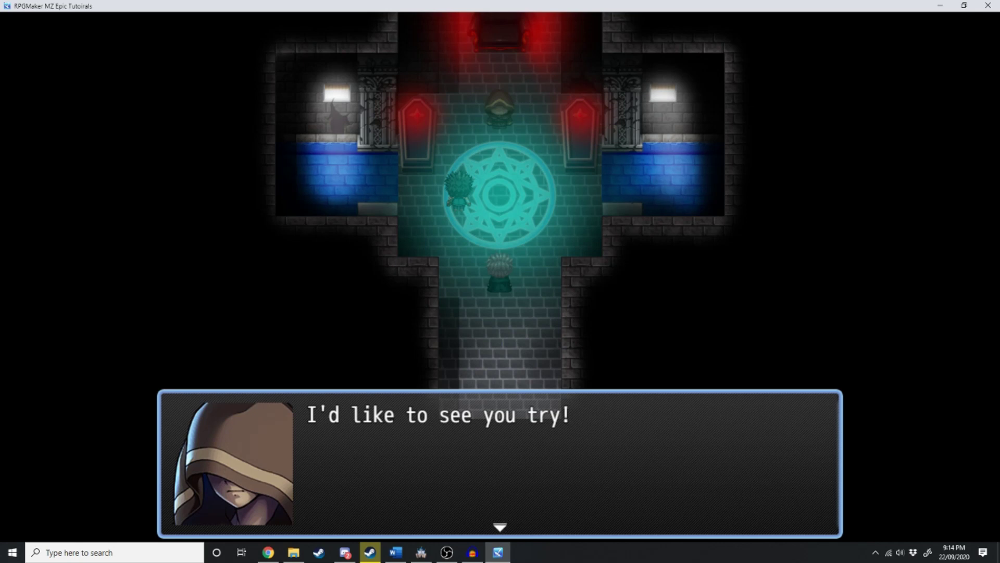
left_click(991, 7)
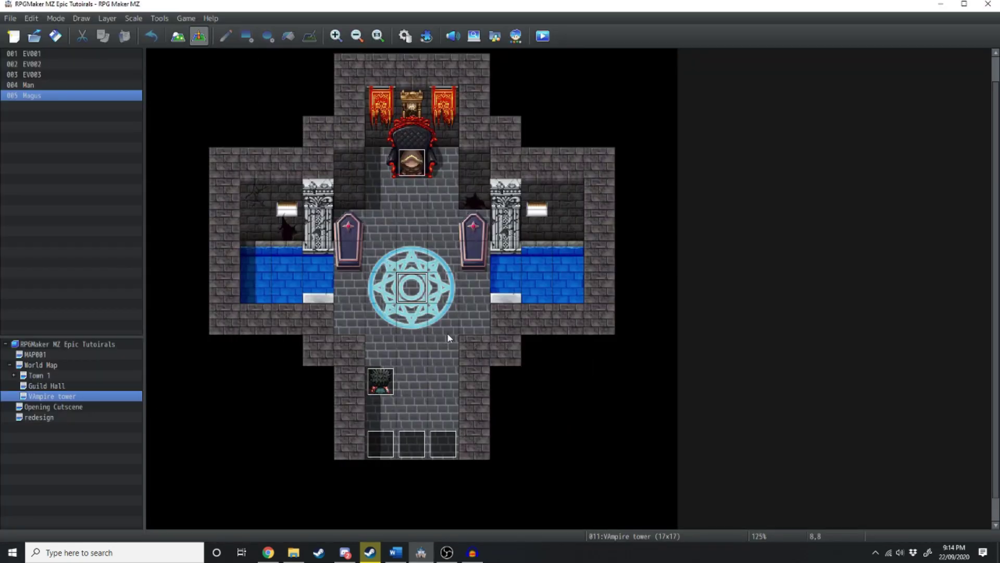